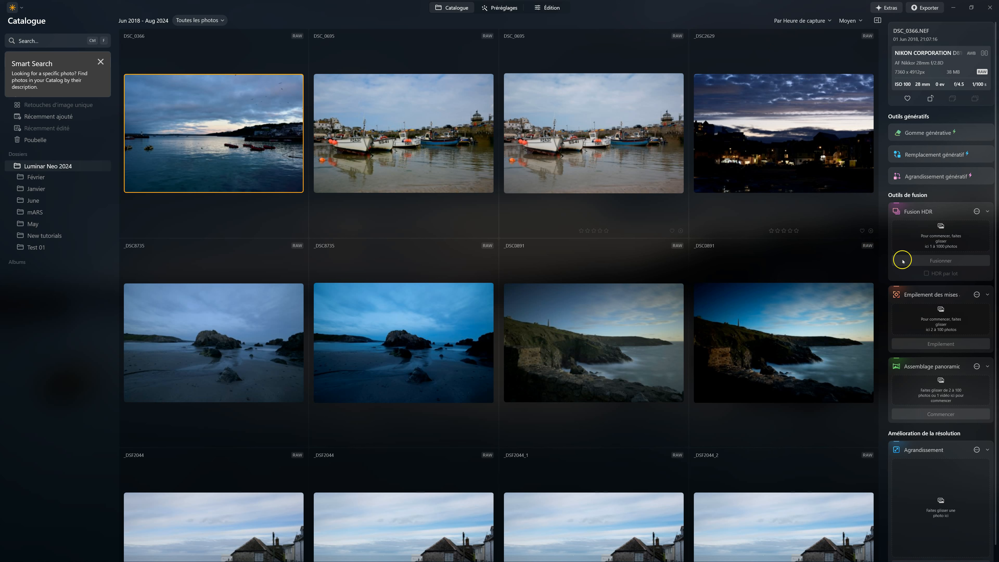
Examine the catalogue's photo filter criteria, including edit status, rating, capture date, ISO, aperture, shutter speed and camera.
click(214, 20)
click(199, 57)
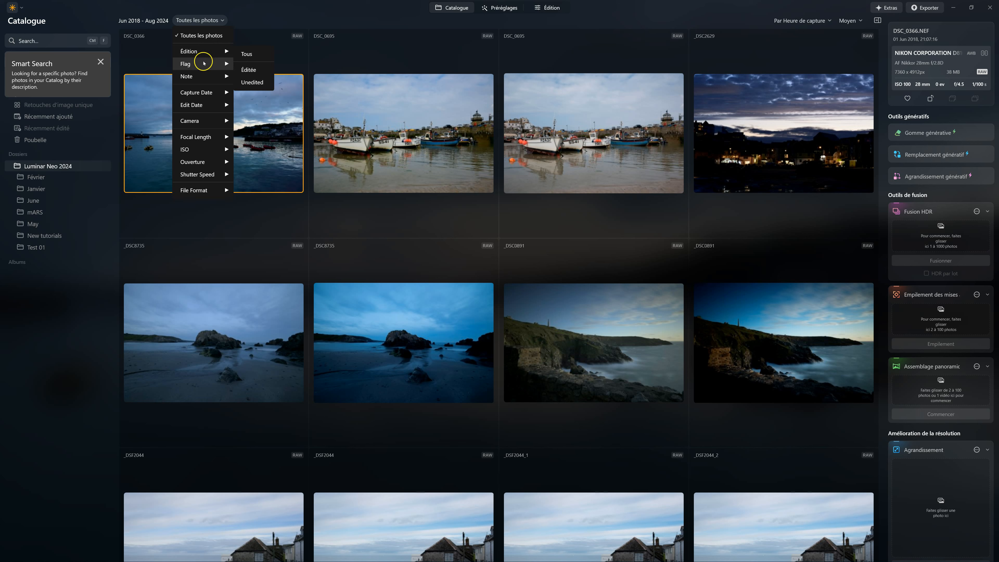
click(194, 75)
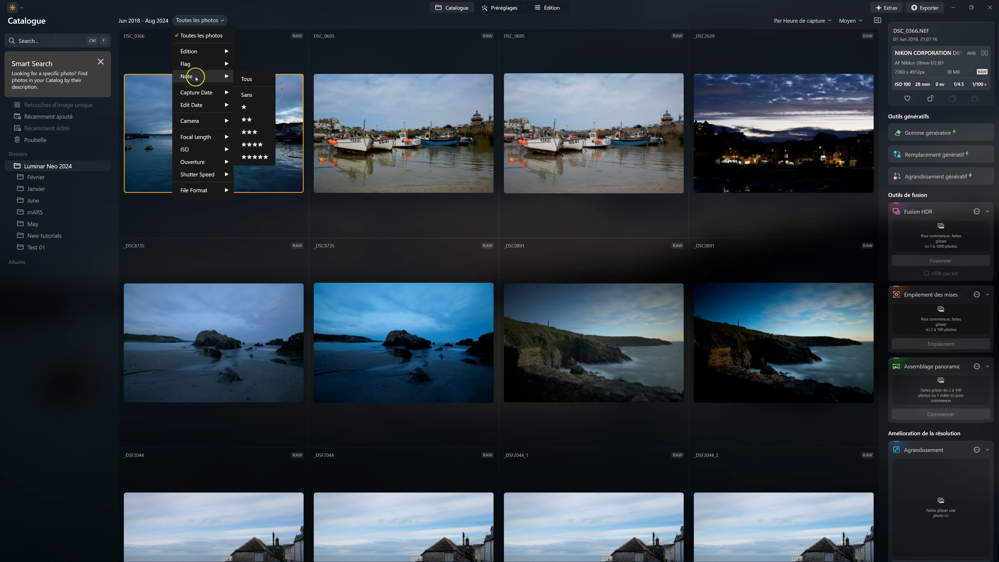
click(193, 92)
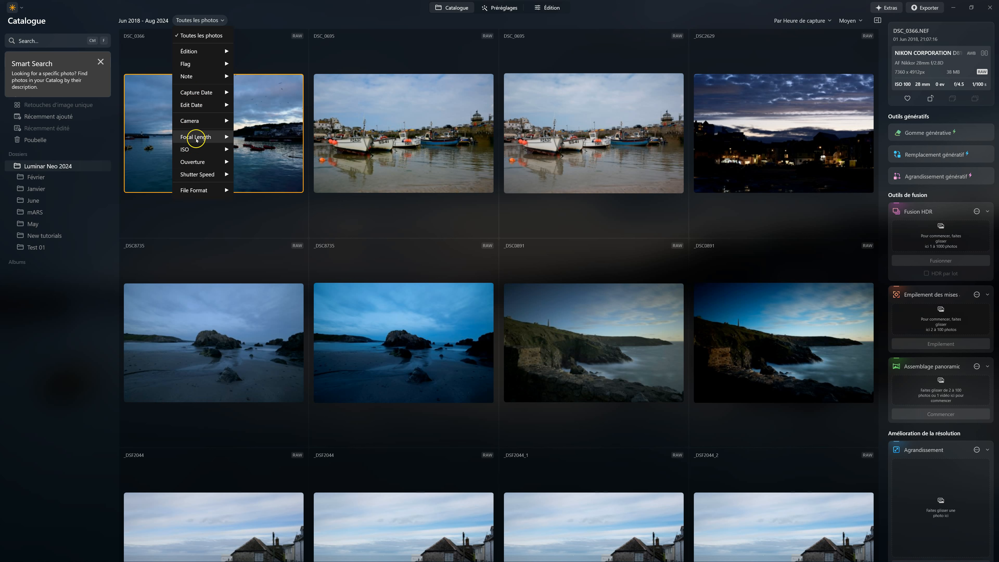
click(194, 149)
click(205, 81)
click(193, 161)
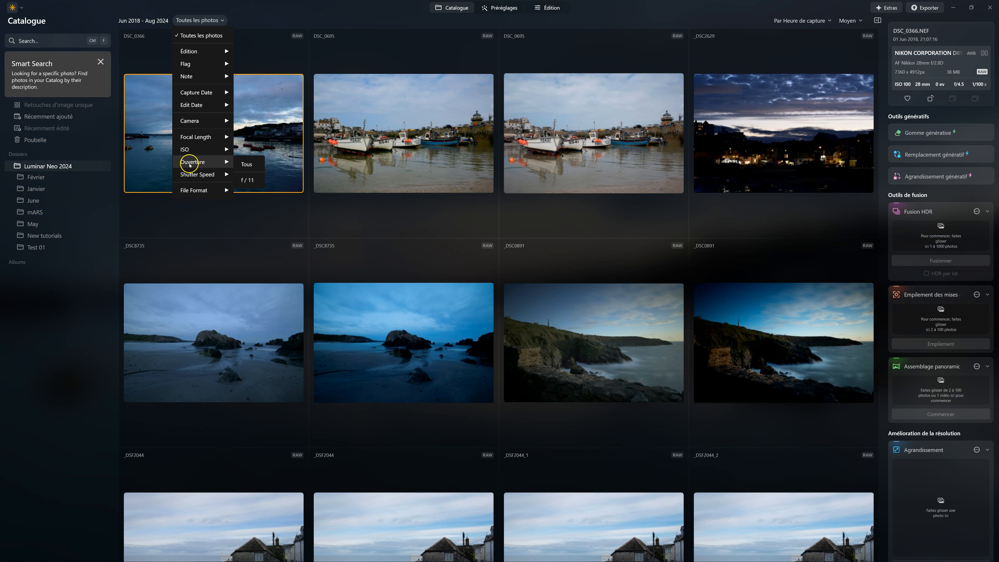
click(194, 175)
click(190, 118)
click(190, 49)
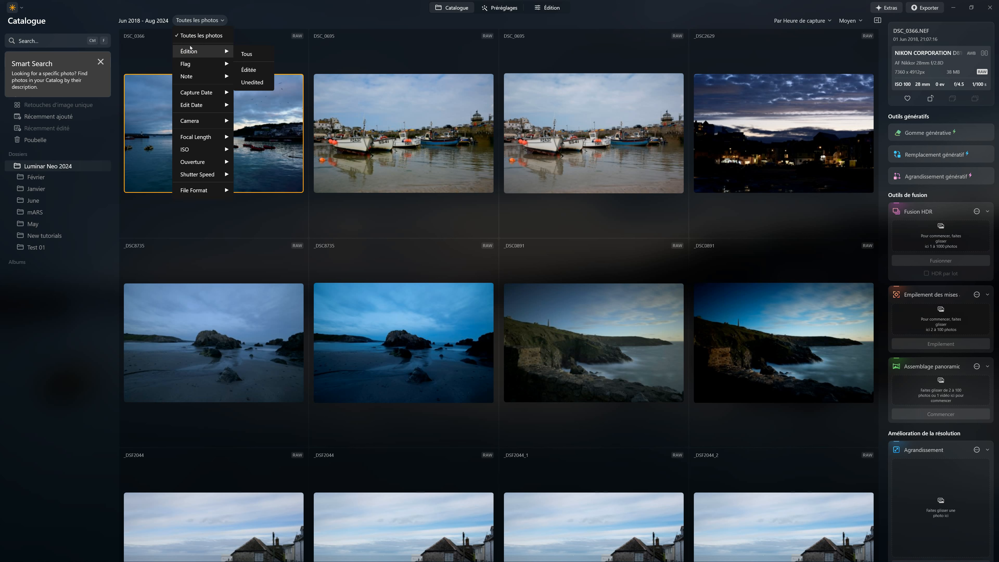
Filter the catalogue by capture date to photos from Last Year.
click(197, 92)
click(244, 112)
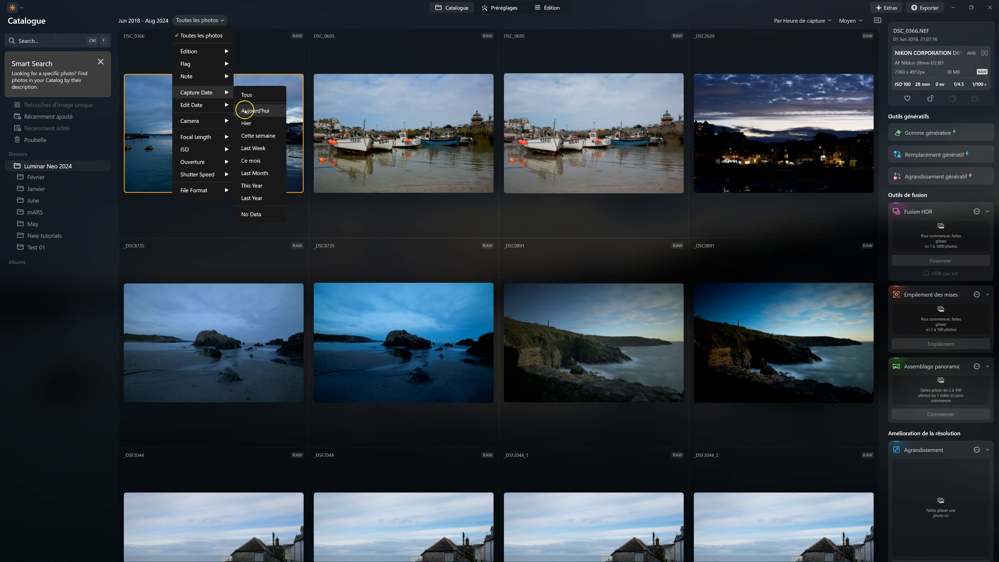
click(253, 201)
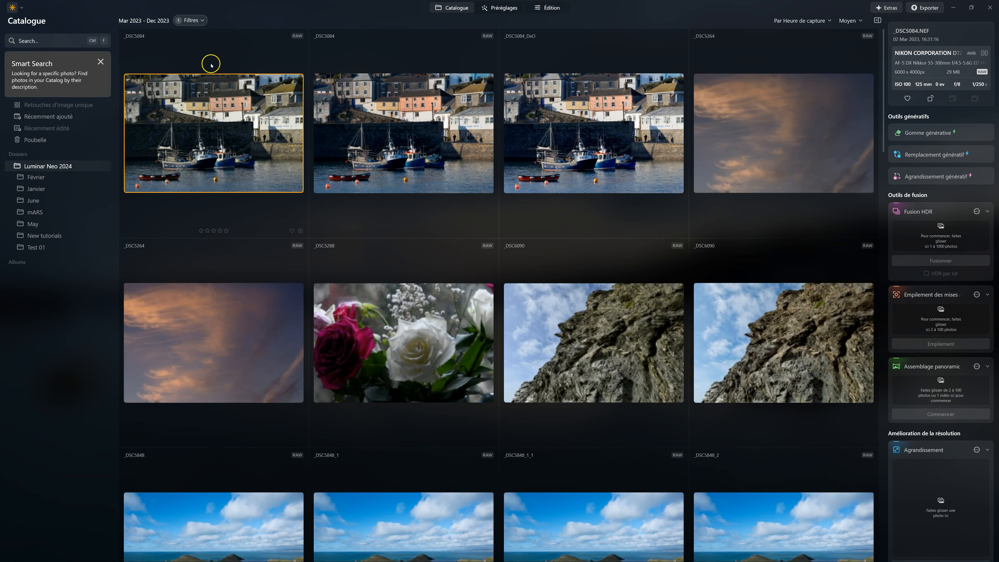
Reset the catalogue filters to show all photos.
click(200, 20)
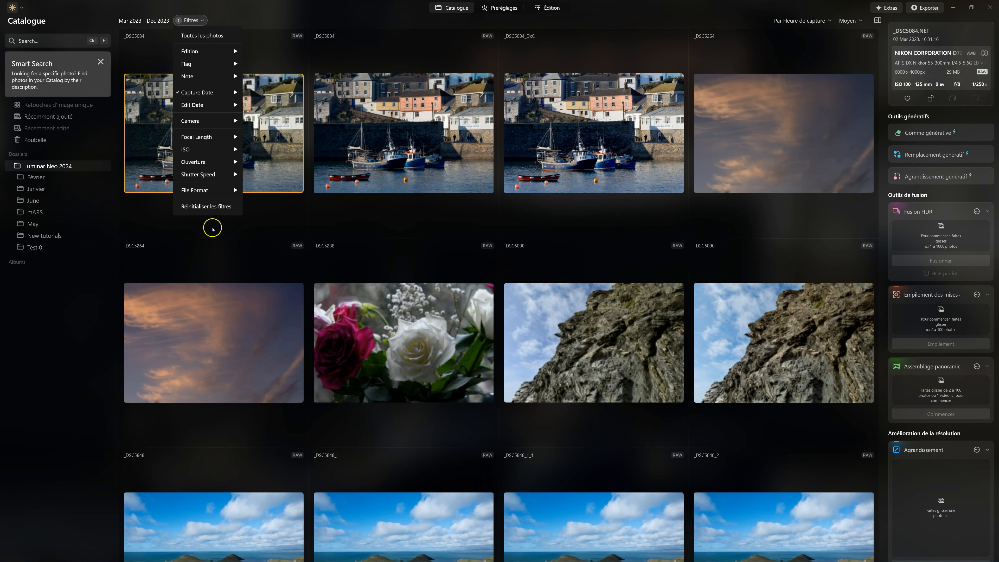
click(212, 206)
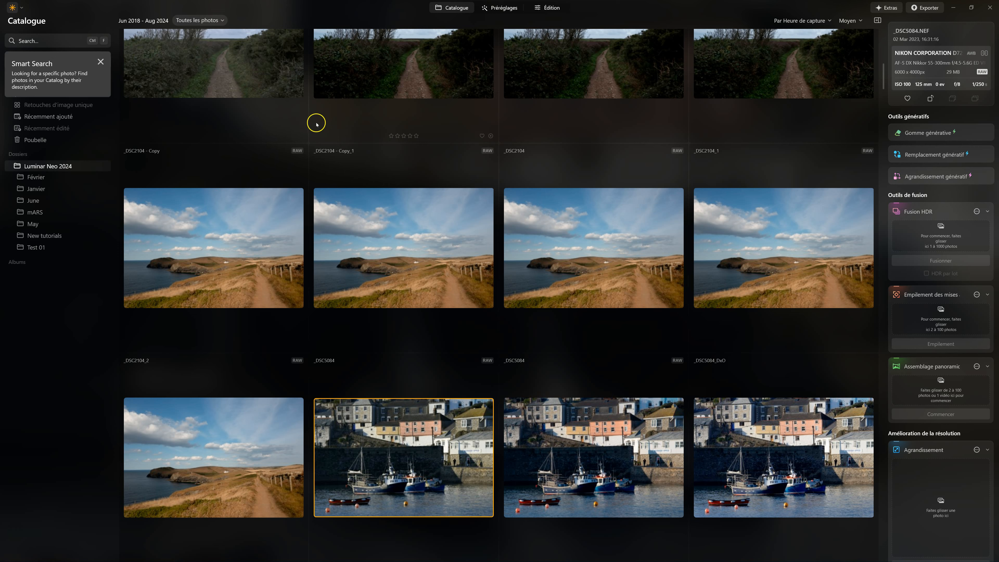
Create a virtual copy of the rocky cliff photo _DSC6090.NEF in the catalogue.
scroll(390, 129, up, 5)
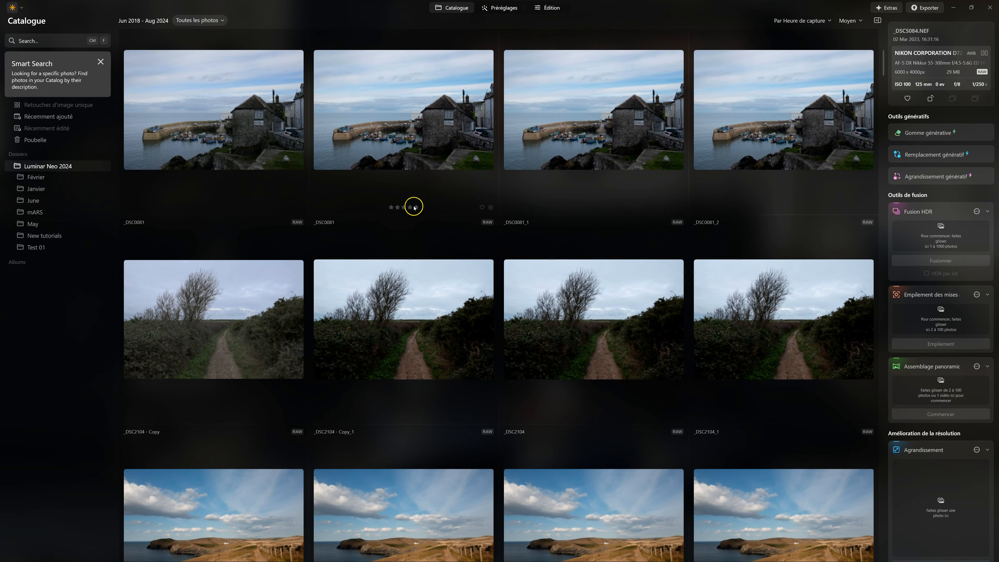
scroll(428, 189, up, 5)
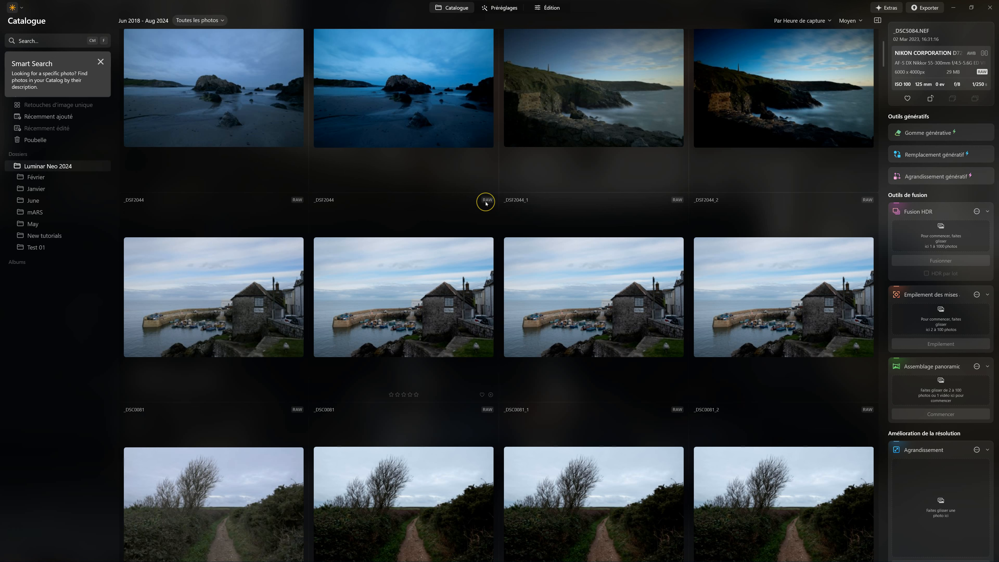
scroll(540, 401, down, 8)
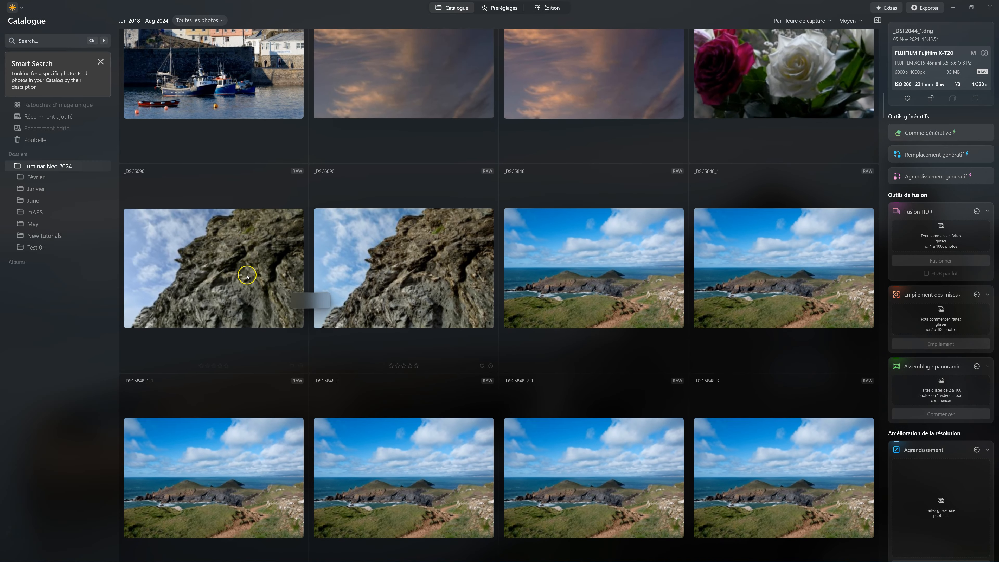
click(247, 276)
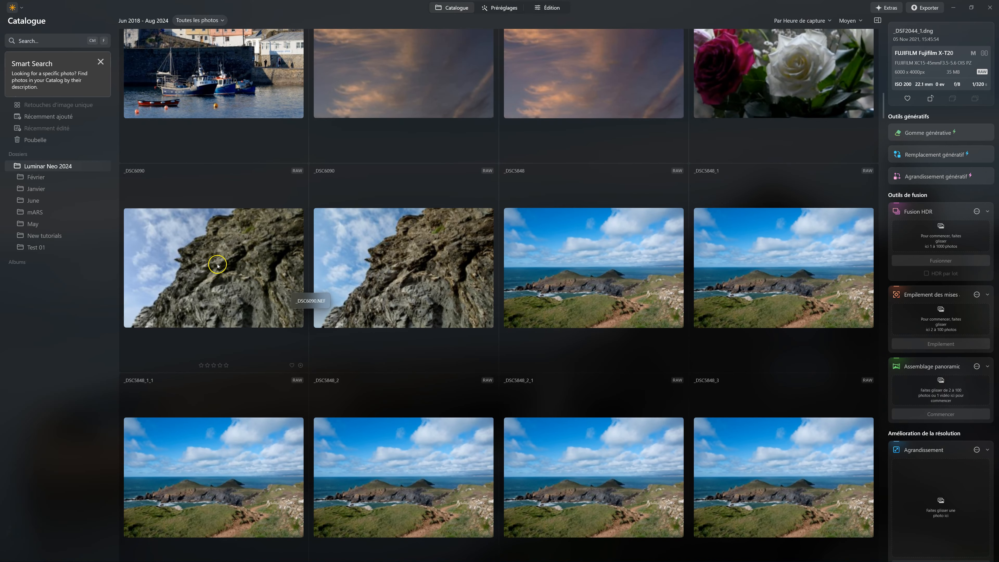
right_click(213, 267)
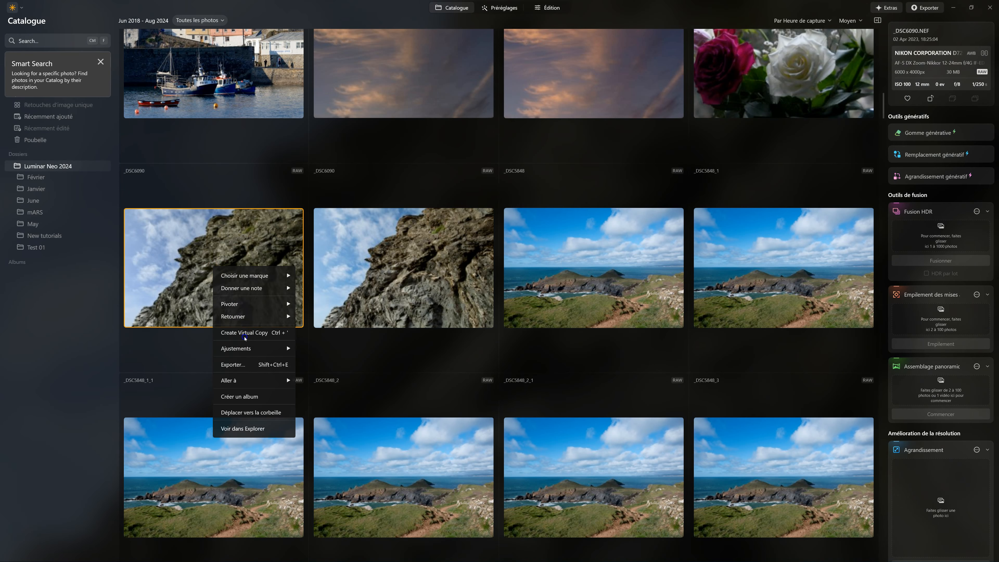
click(244, 333)
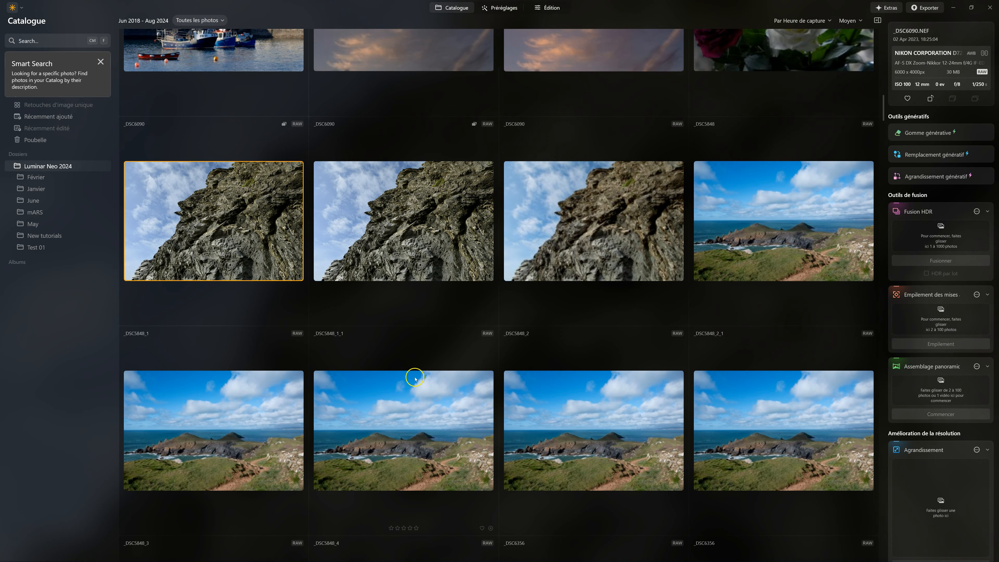
Open the cliff photo's virtual copy in the Préréglages view and show the filmstrip.
click(511, 7)
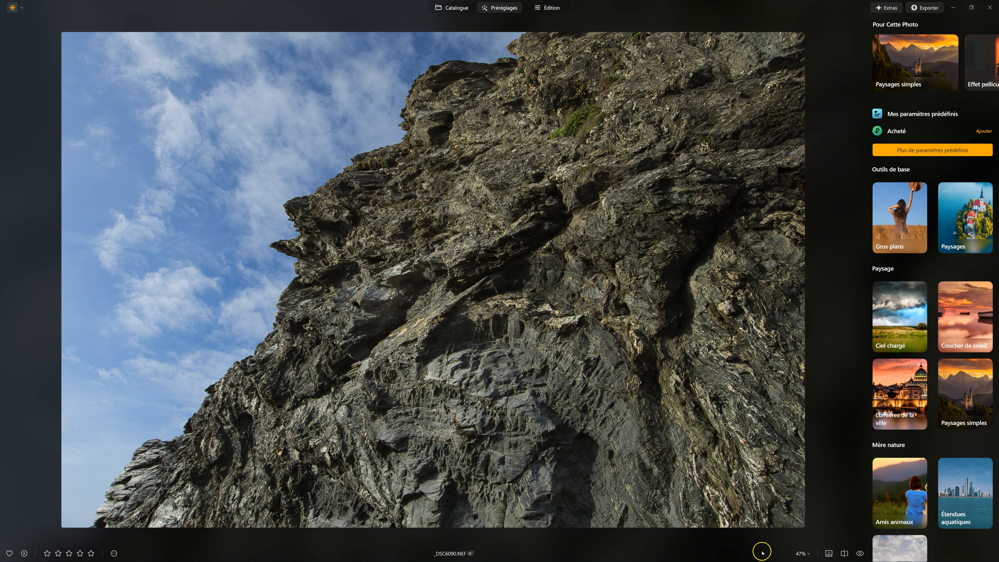
click(828, 552)
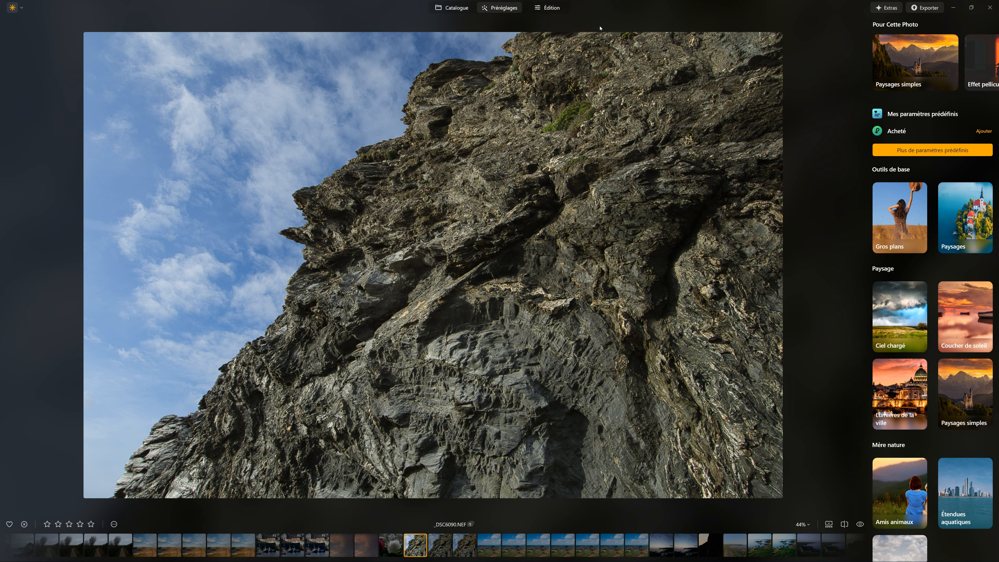
Switch to the Édition view and open the sunset sky photo _DSC5264.DNG from the filmstrip.
click(557, 8)
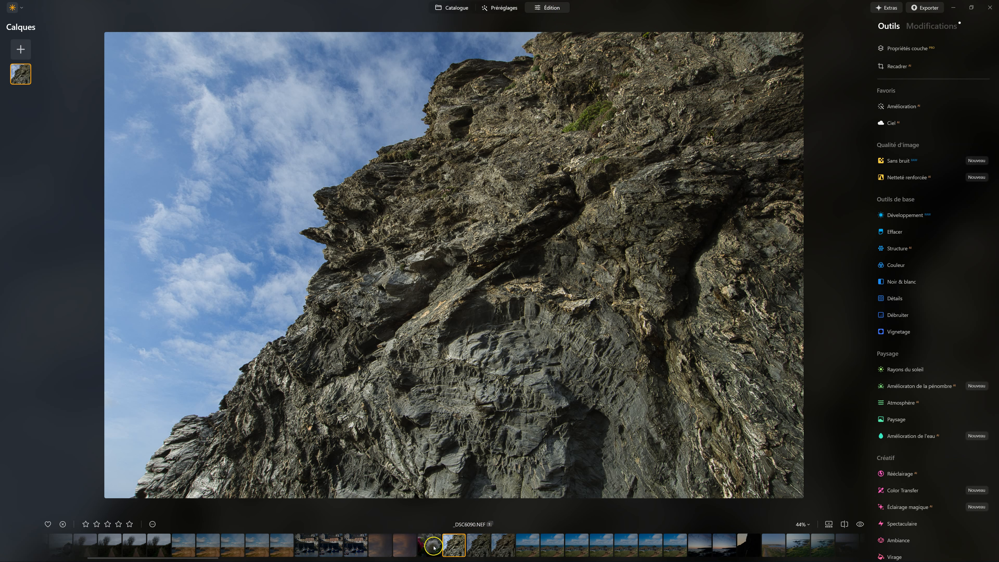
click(406, 546)
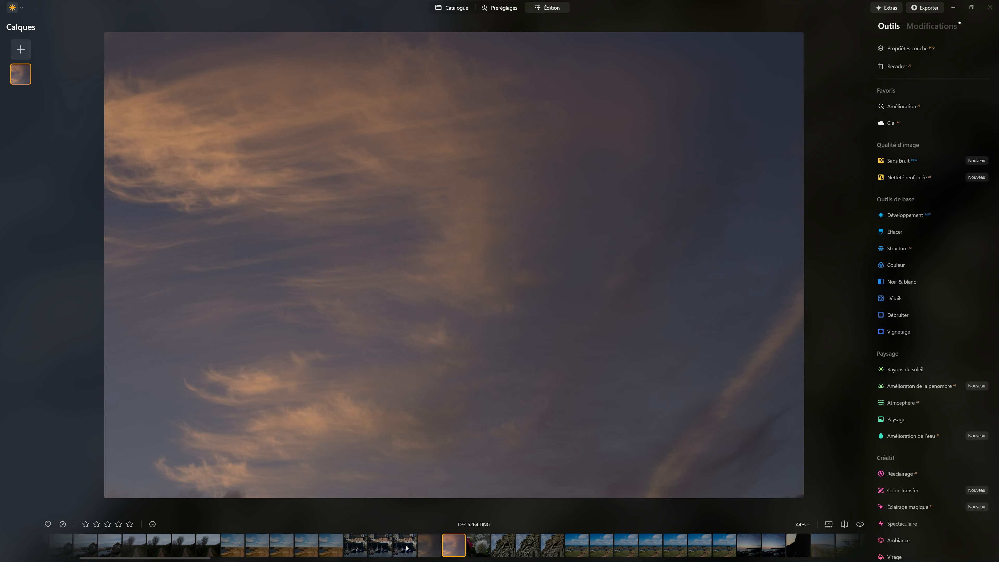
click(482, 553)
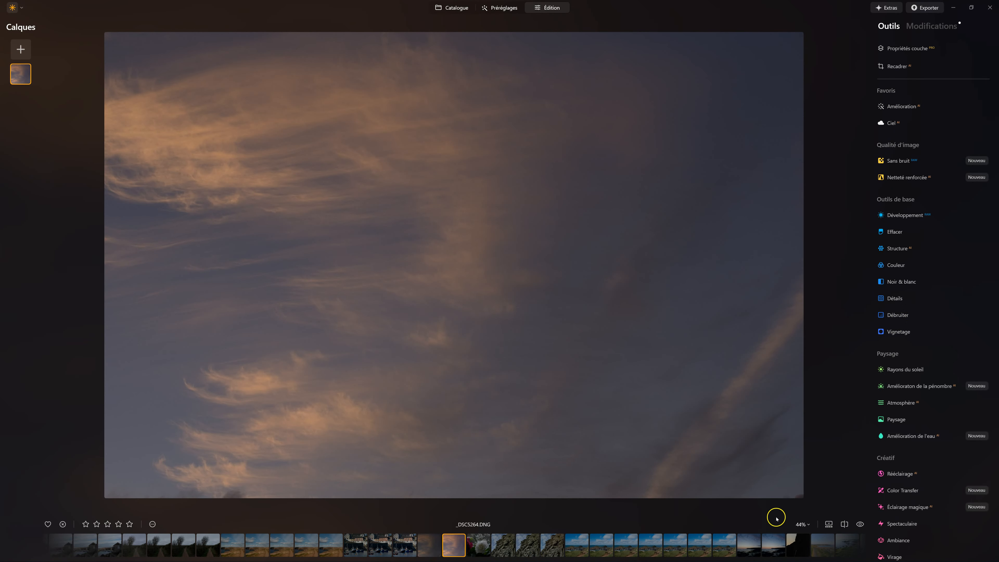
Return to the catalogue and open the first virtual copy of _DSC6090.NEF for editing.
click(450, 8)
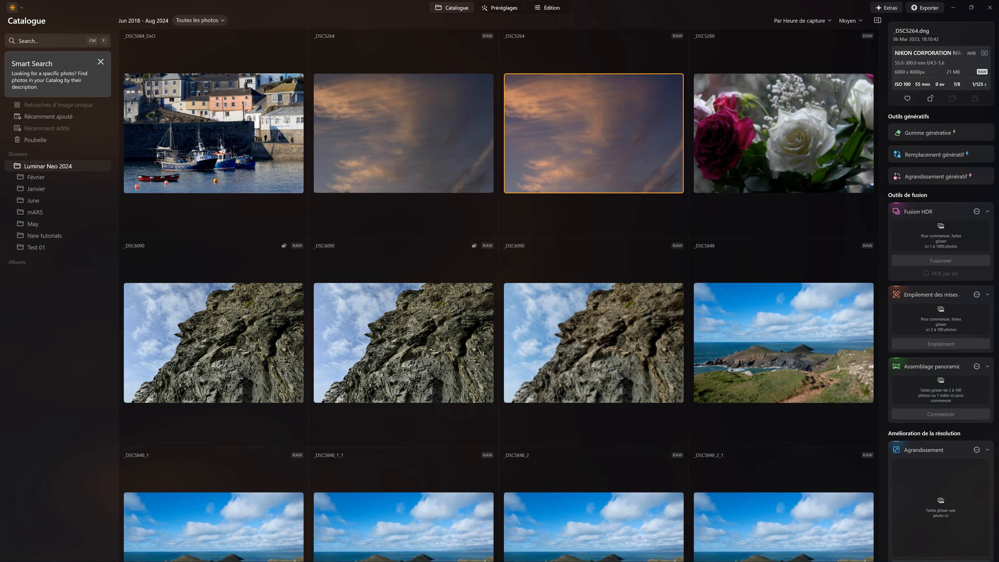
click(552, 13)
click(229, 318)
click(554, 7)
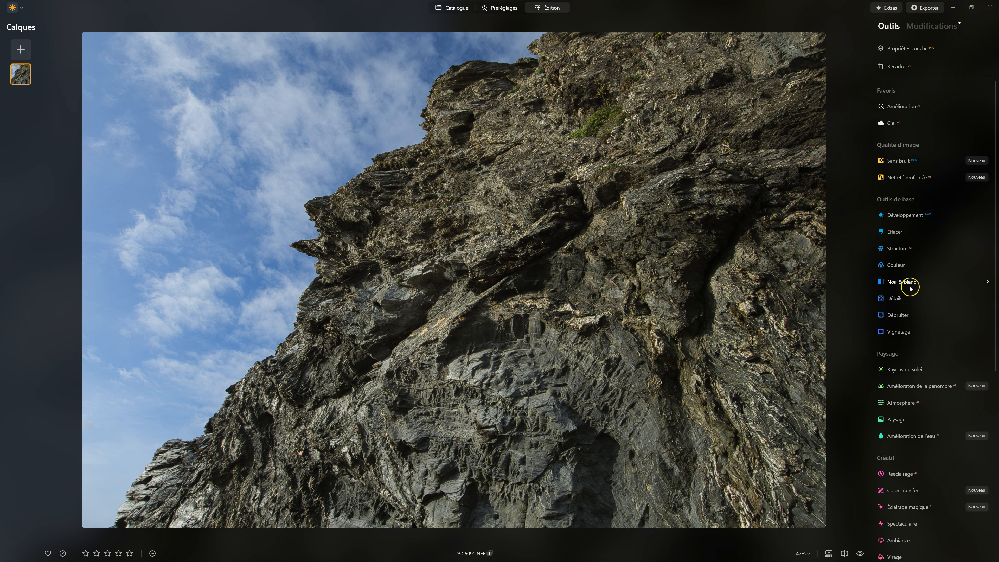
Raise the cliff photo's Saturation to 51 with the Couleur tool.
click(901, 266)
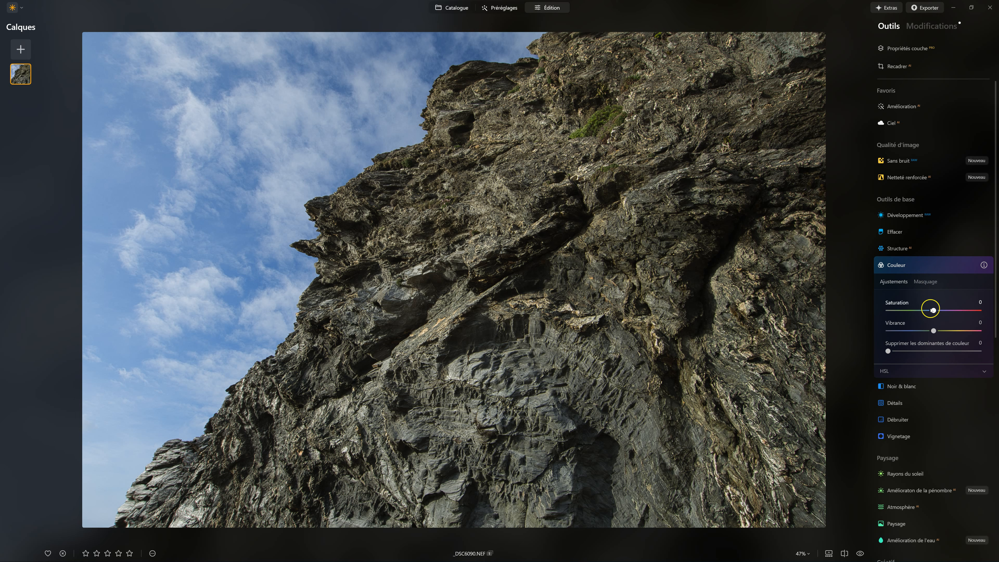
drag(933, 311, 957, 310)
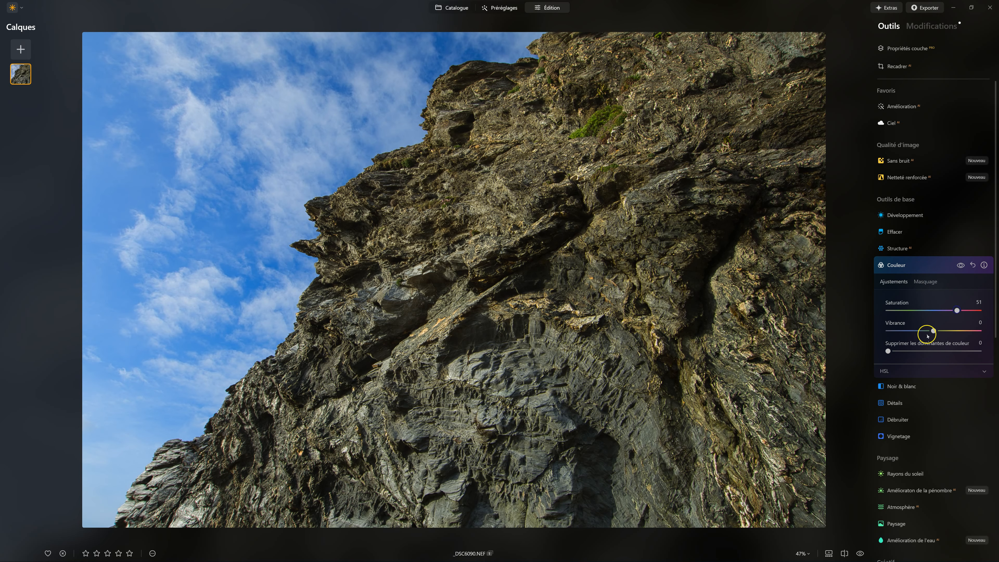
Create a colour-based mask for the Couleur adjustment by sampling the grey rock face in the lower part of the cliff.
click(925, 281)
scroll(925, 290, down, 3)
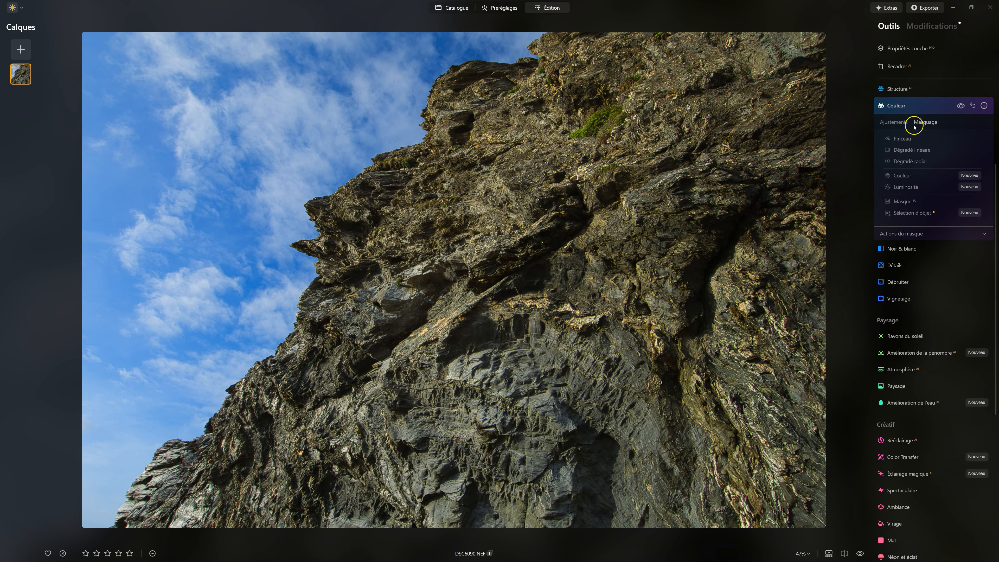
click(900, 178)
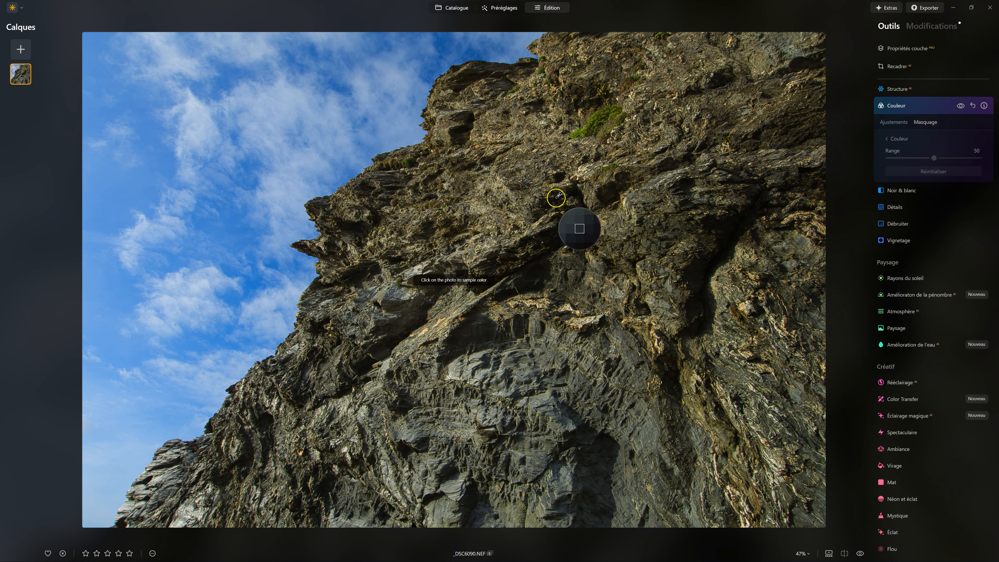
click(511, 159)
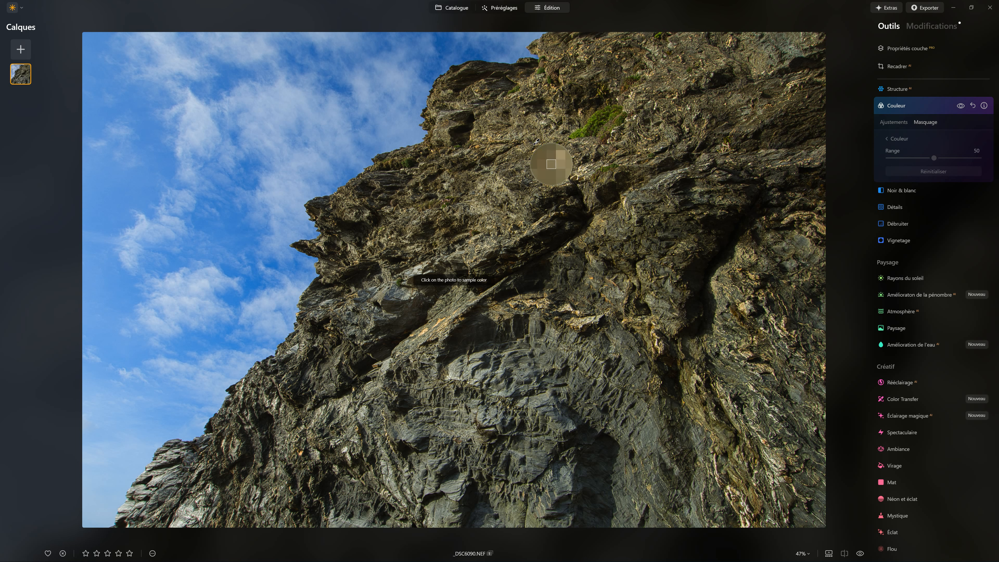
click(209, 154)
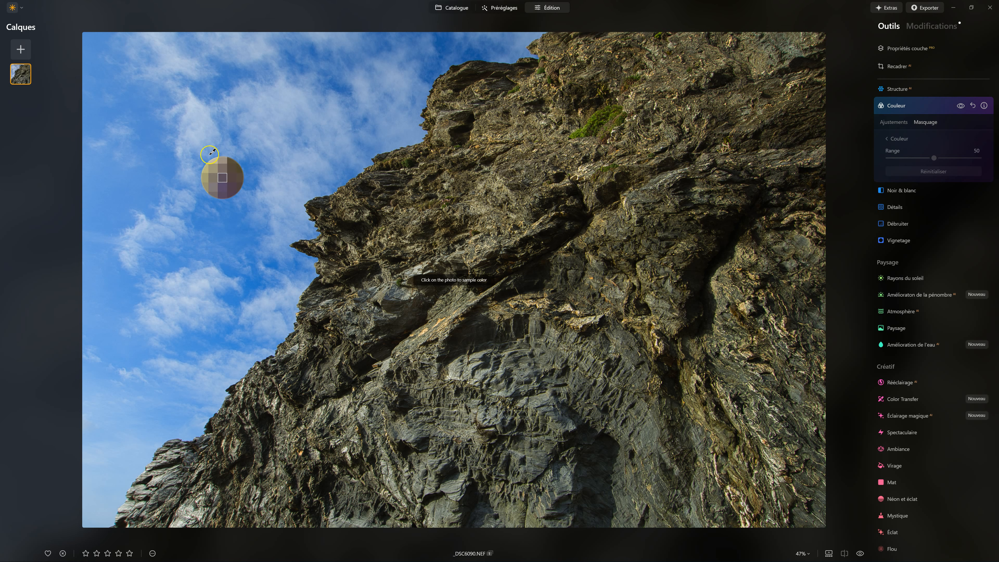
click(594, 345)
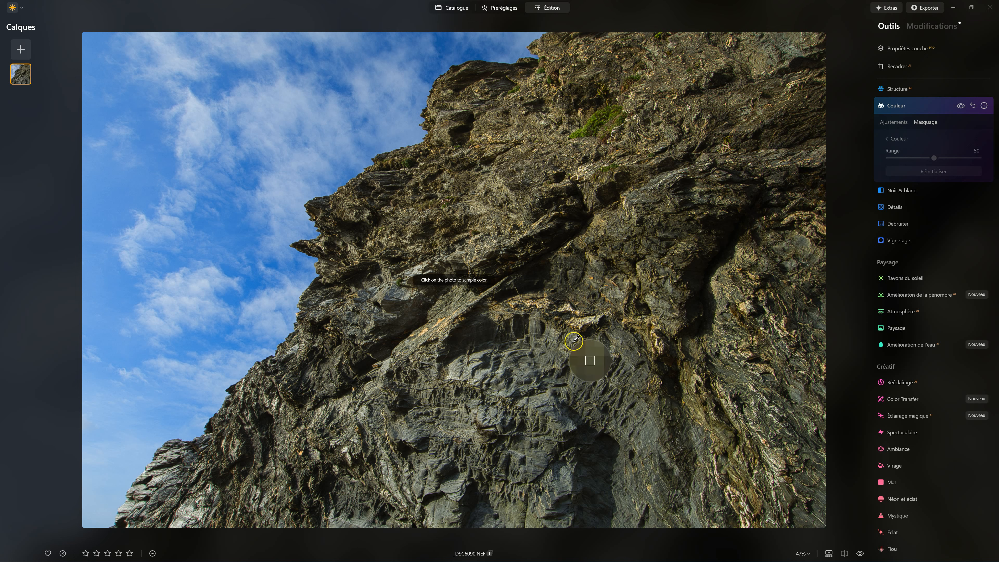
click(479, 358)
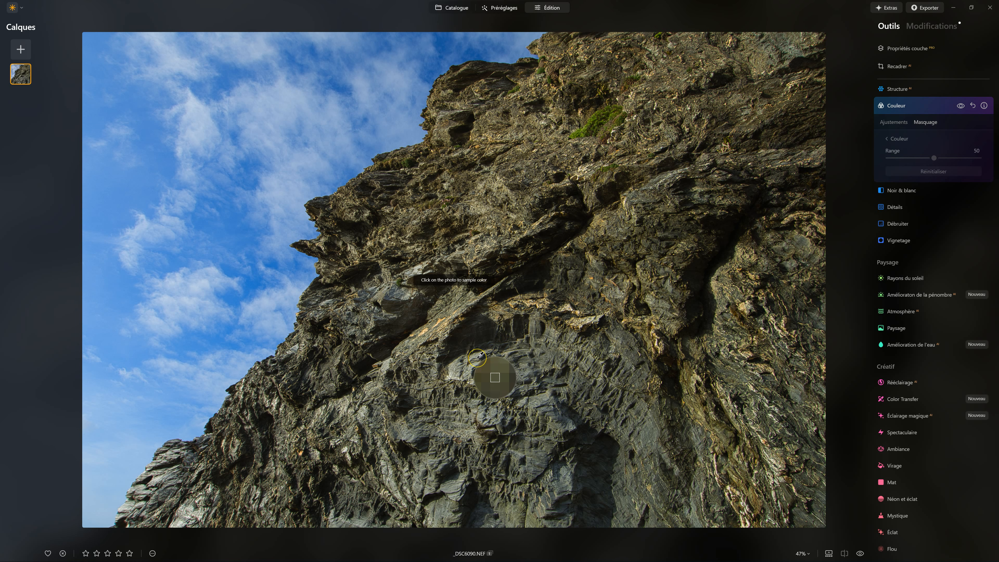
click(480, 356)
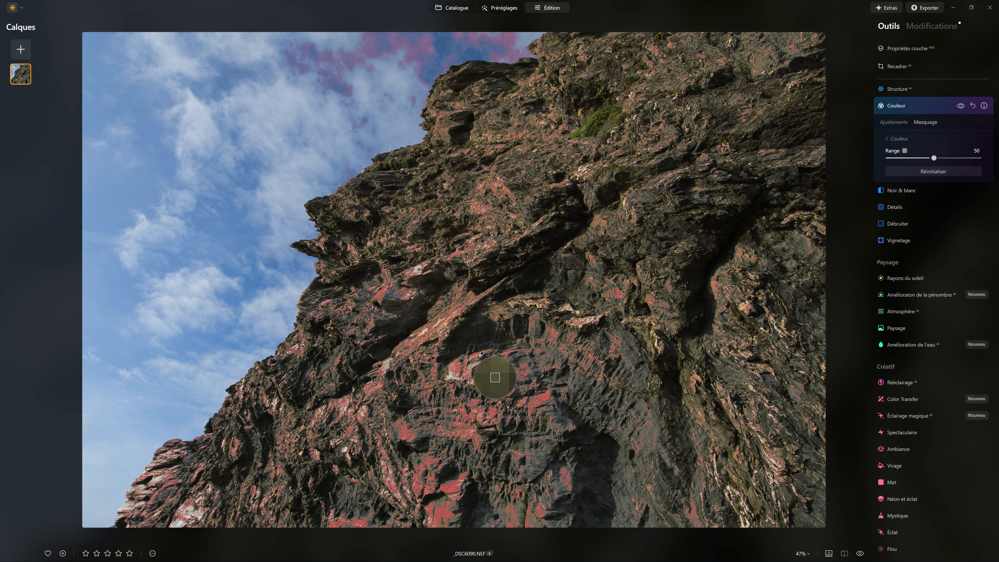
Adjust the colour mask's Range, trying a narrower selection before widening it.
click(944, 139)
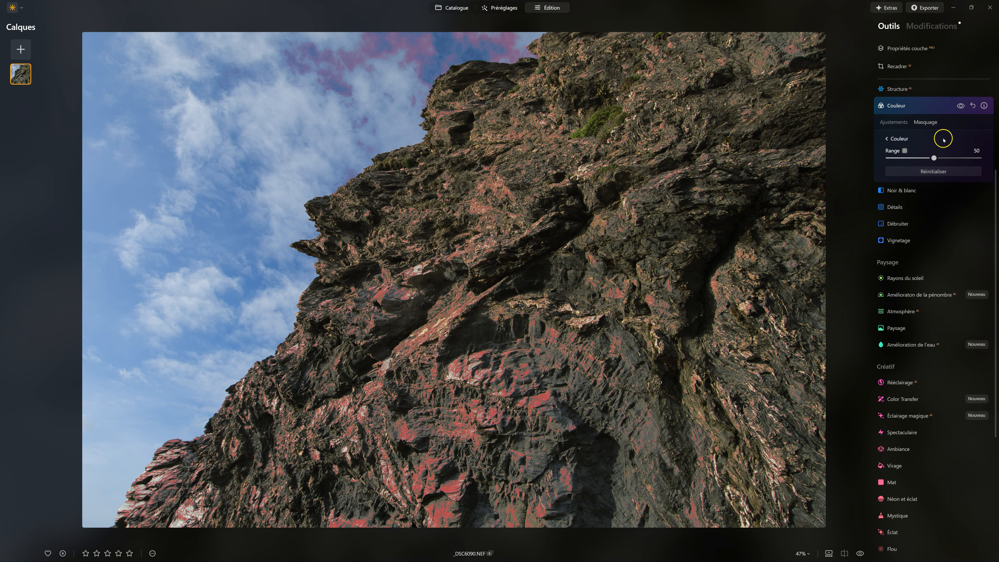
click(934, 157)
mouse_move(934, 157)
mouse_down()
mouse_move(915, 158)
mouse_move(965, 156)
mouse_move(891, 156)
mouse_move(924, 157)
mouse_up()
drag(924, 159, 944, 158)
Set the masked Couleur adjustment's Saturation to 45.
click(894, 122)
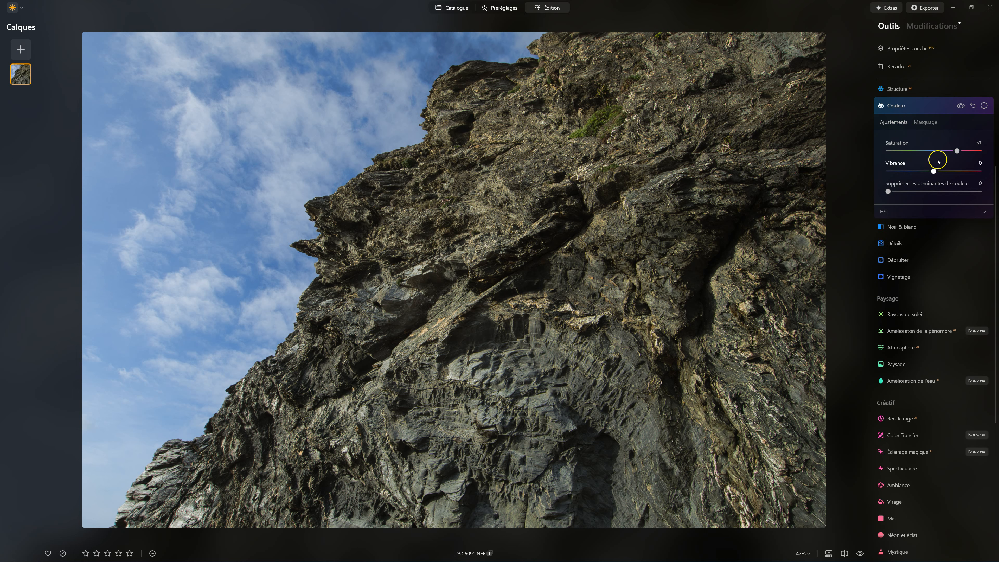
mouse_move(957, 150)
mouse_down()
mouse_move(901, 156)
mouse_move(973, 162)
mouse_move(940, 157)
mouse_move(963, 152)
mouse_move(893, 151)
mouse_move(954, 151)
mouse_up()
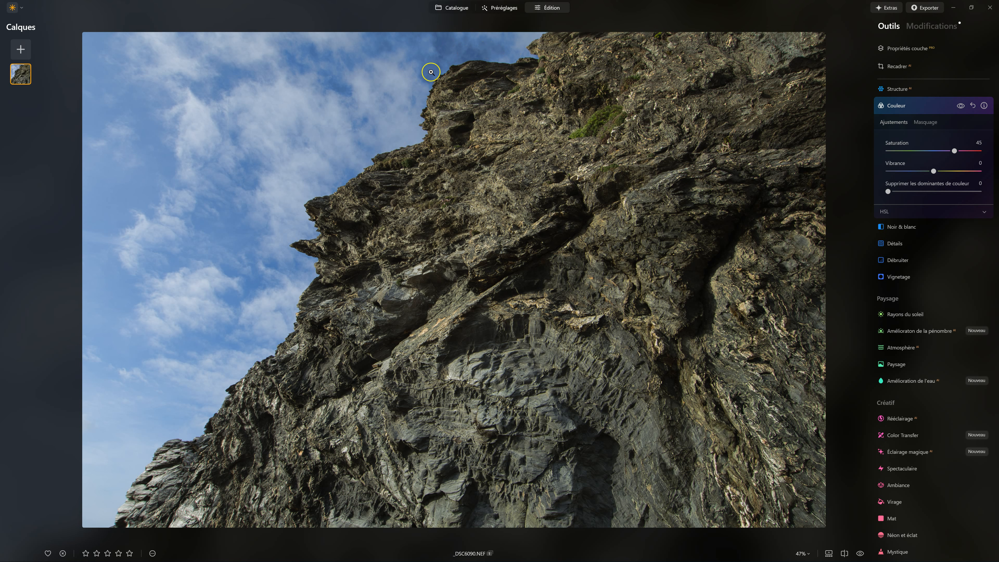
Display the Couleur adjustment's colour mask as an overlay on the cliff photo.
click(935, 129)
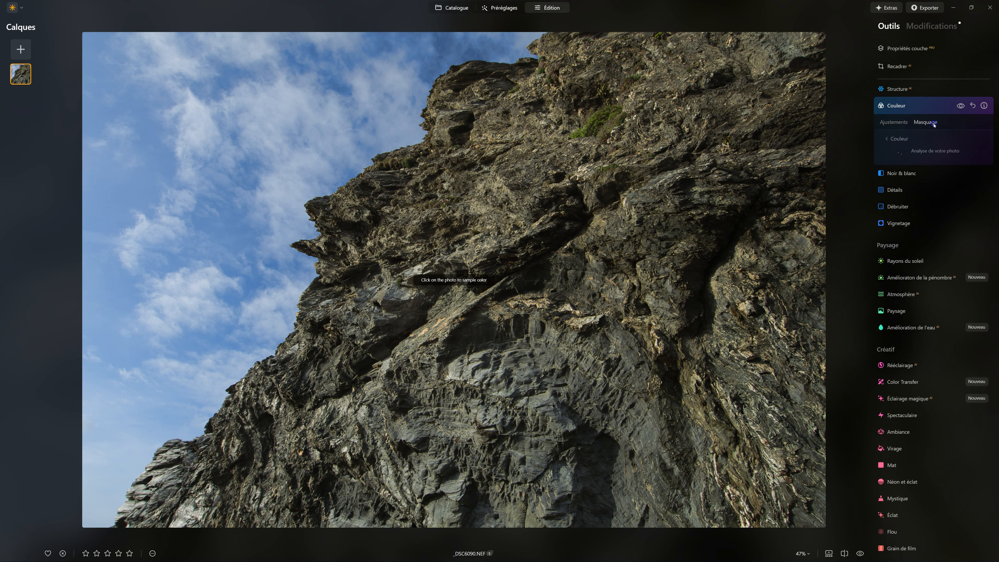
click(895, 138)
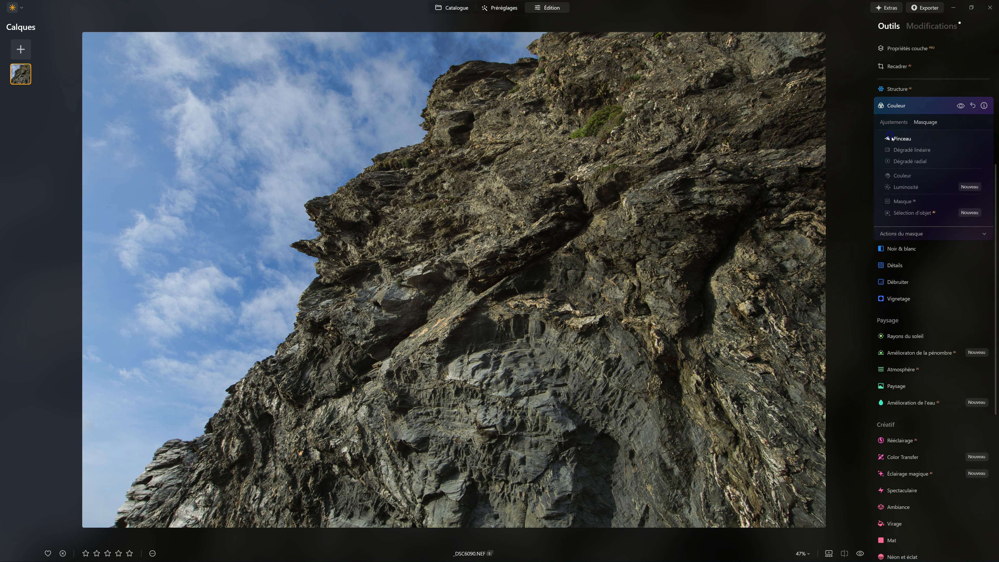
click(902, 139)
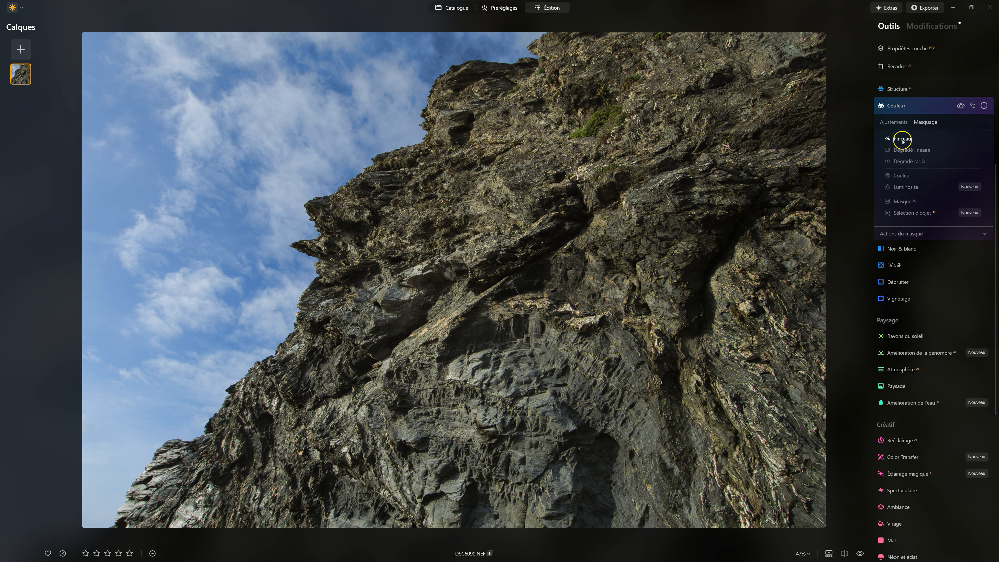
click(900, 234)
click(964, 257)
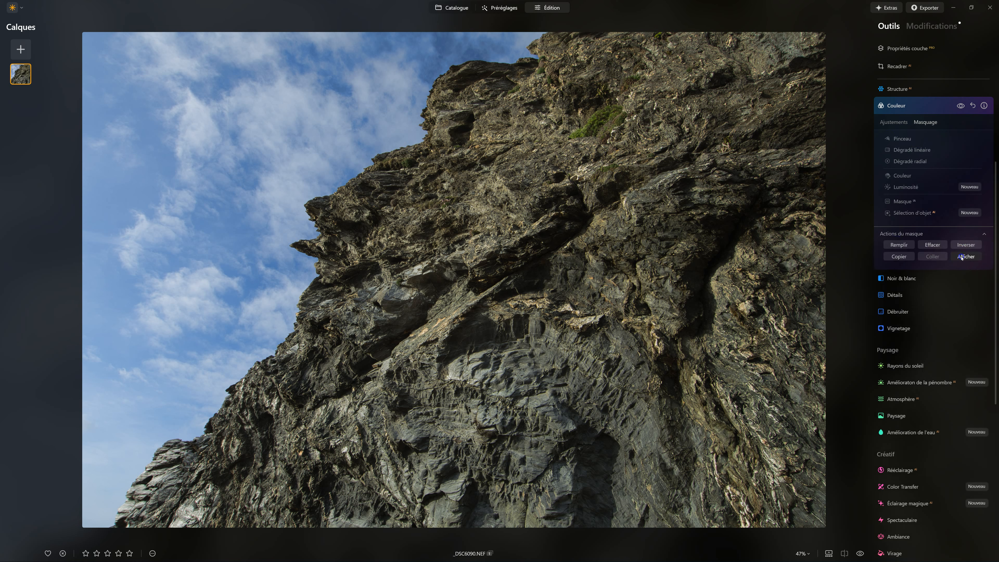
click(972, 189)
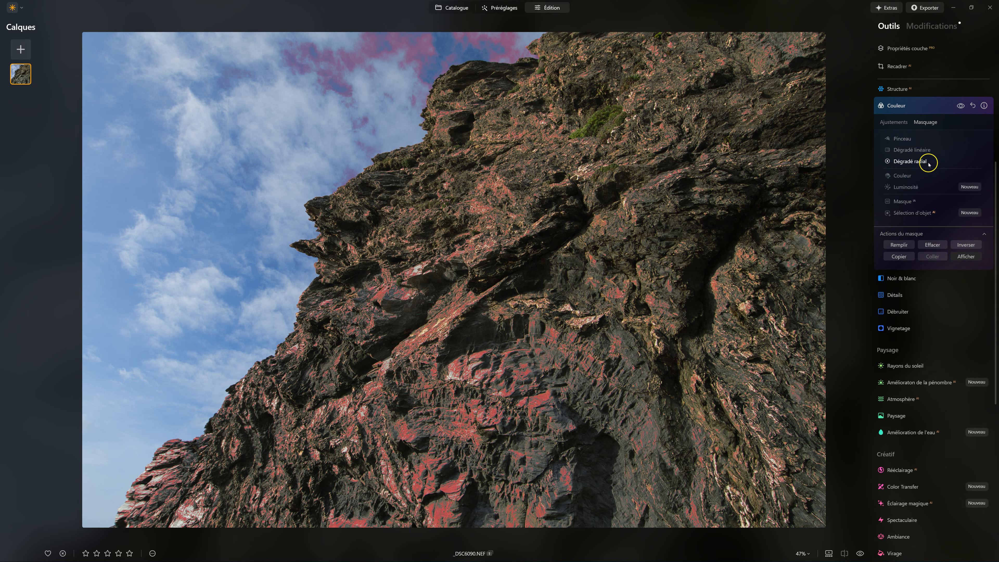
Erase the mask from the upper sky with the Pinceau brush, and raise the masked Couleur adjustment's Saturation.
click(902, 138)
click(952, 151)
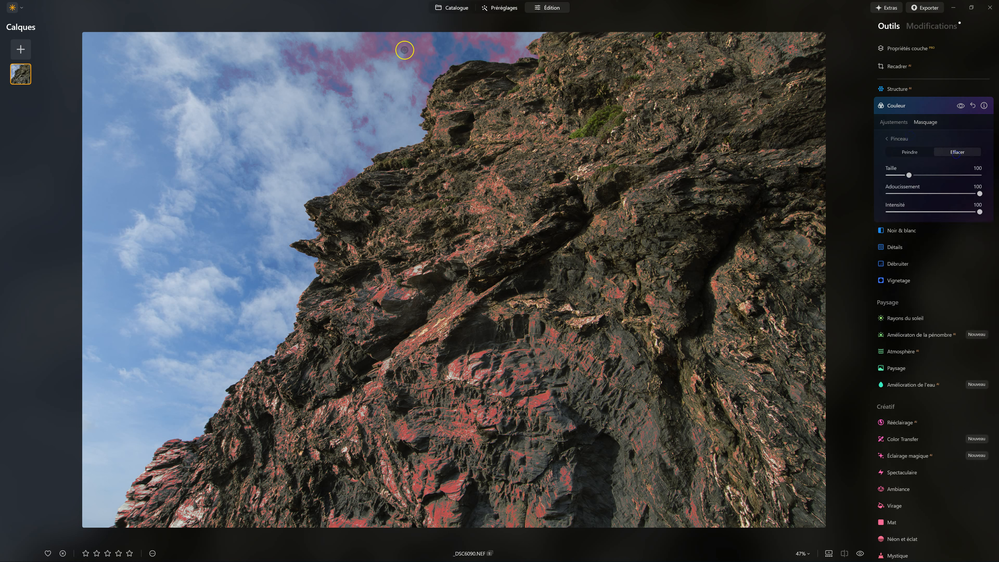
mouse_move(260, 71)
mouse_down()
mouse_move(353, 116)
mouse_move(316, 135)
mouse_move(346, 110)
mouse_move(327, 136)
mouse_move(358, 111)
mouse_move(370, 53)
mouse_move(471, 38)
mouse_move(357, 64)
mouse_move(415, 59)
mouse_move(475, 34)
mouse_move(515, 46)
mouse_move(532, 39)
mouse_move(383, 77)
mouse_move(415, 74)
mouse_move(395, 97)
mouse_move(422, 86)
mouse_move(312, 95)
mouse_move(346, 60)
mouse_up()
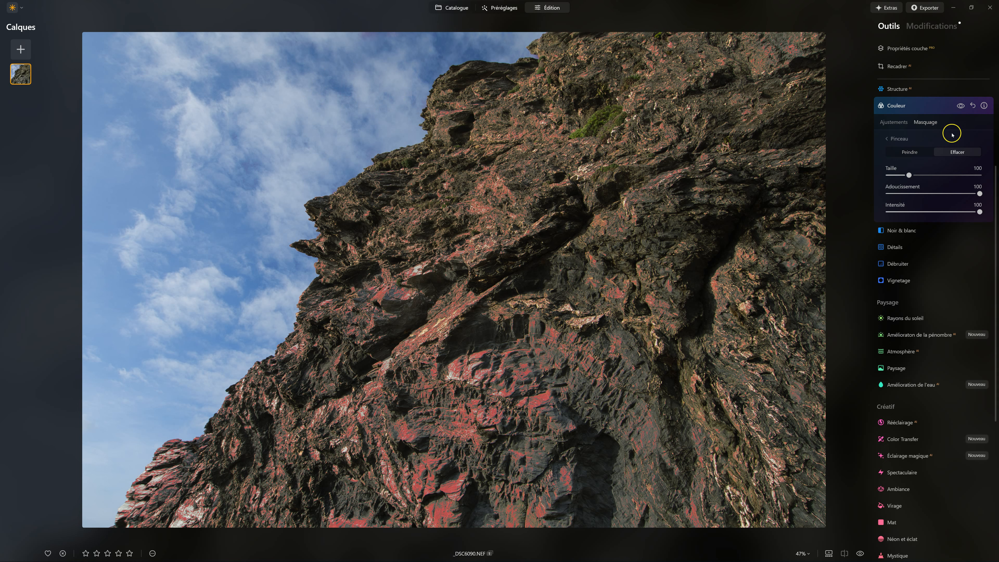
click(899, 122)
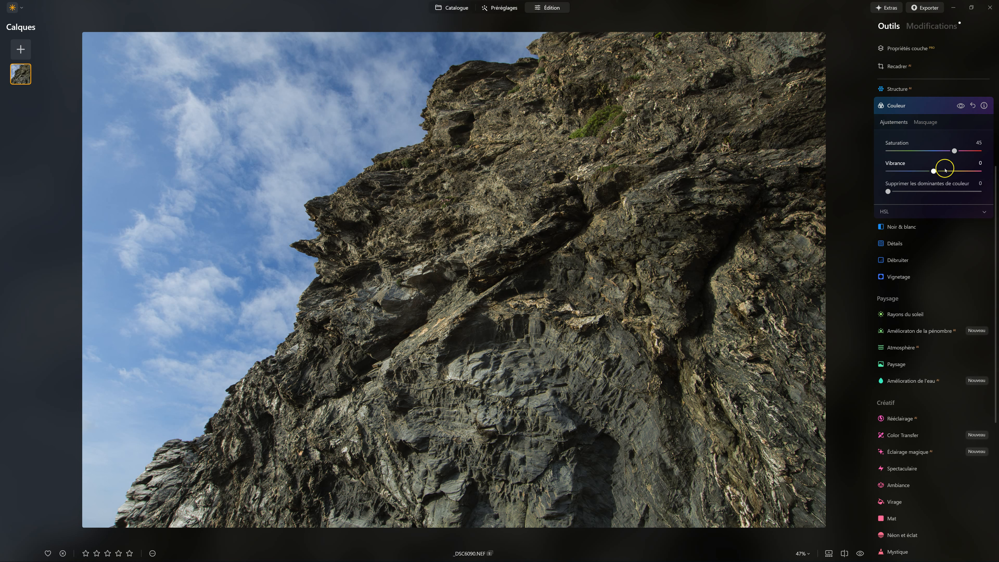
drag(956, 153, 978, 150)
Apply Color Transfer to the cliff photo using the Misty Ocean reference from All References.
click(913, 440)
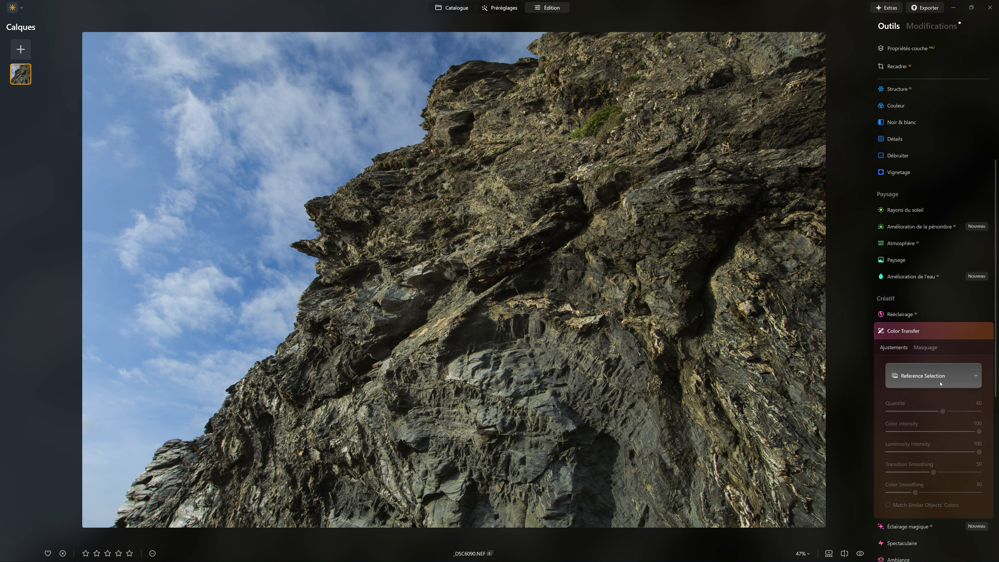
click(950, 378)
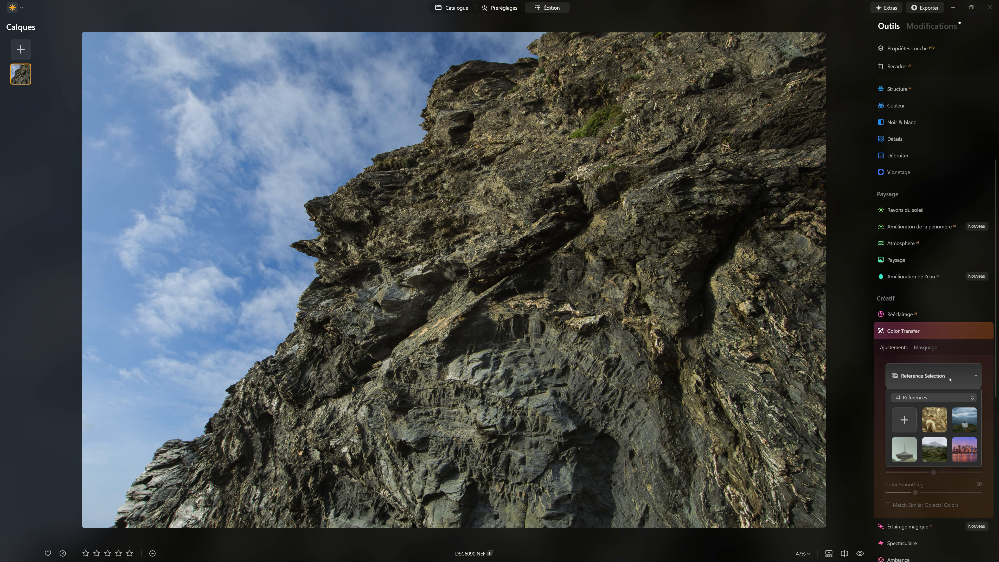
click(952, 399)
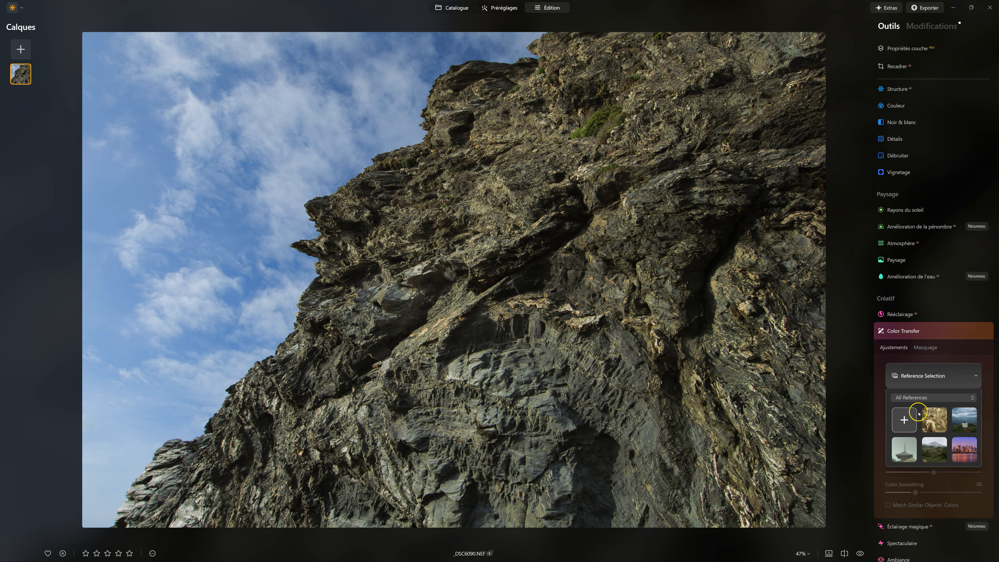
click(966, 421)
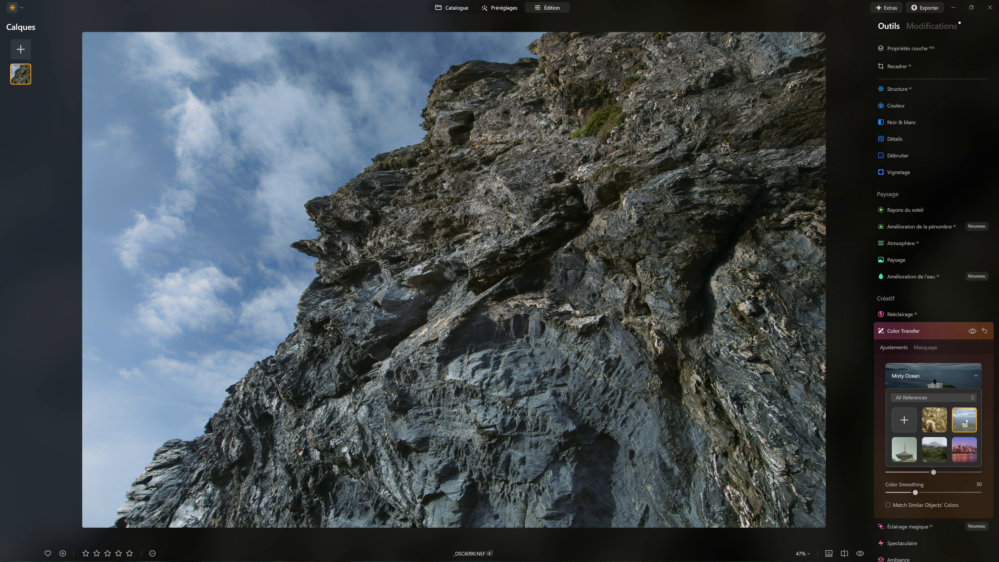
Compare the cliff photo with and without the Color Transfer effect.
click(970, 333)
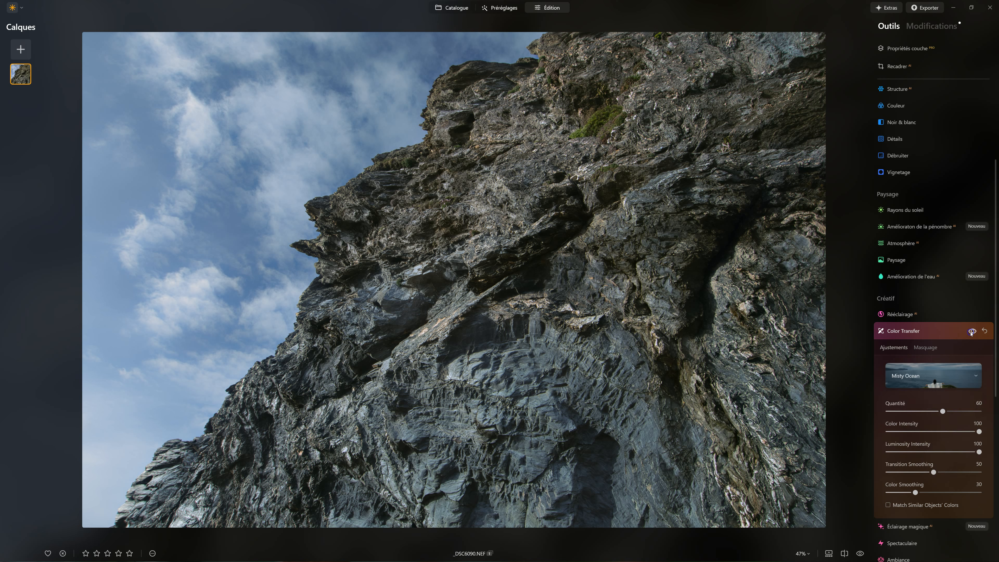
click(970, 332)
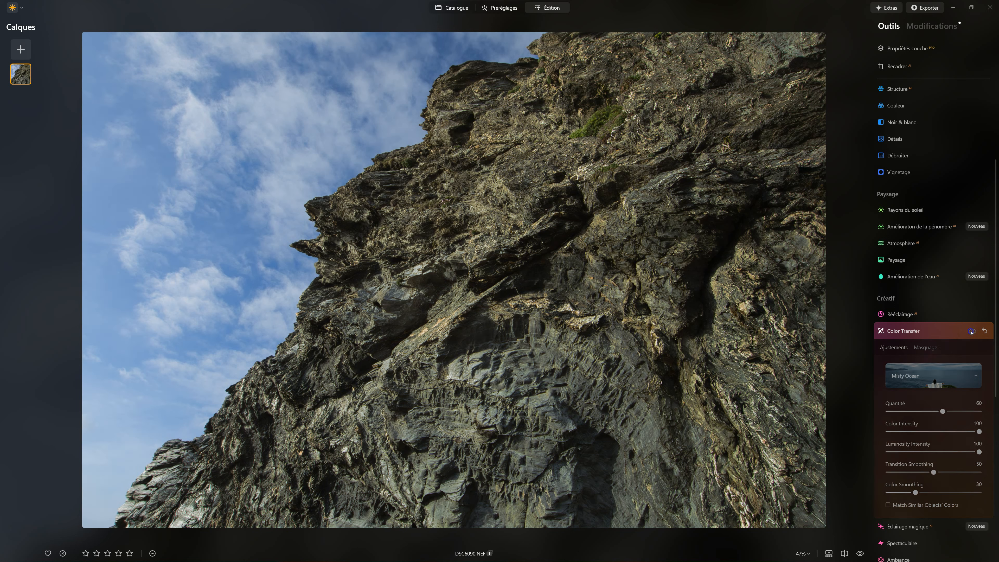
click(971, 332)
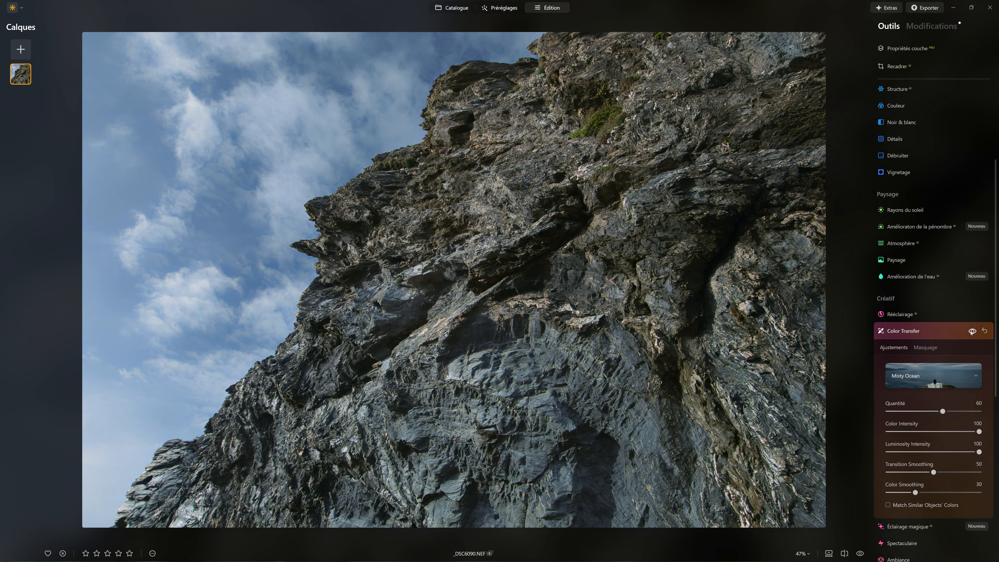
Set the Color Transfer's Quantité to 62 and lower its Color Intensity.
click(942, 412)
click(943, 411)
drag(925, 411, 945, 411)
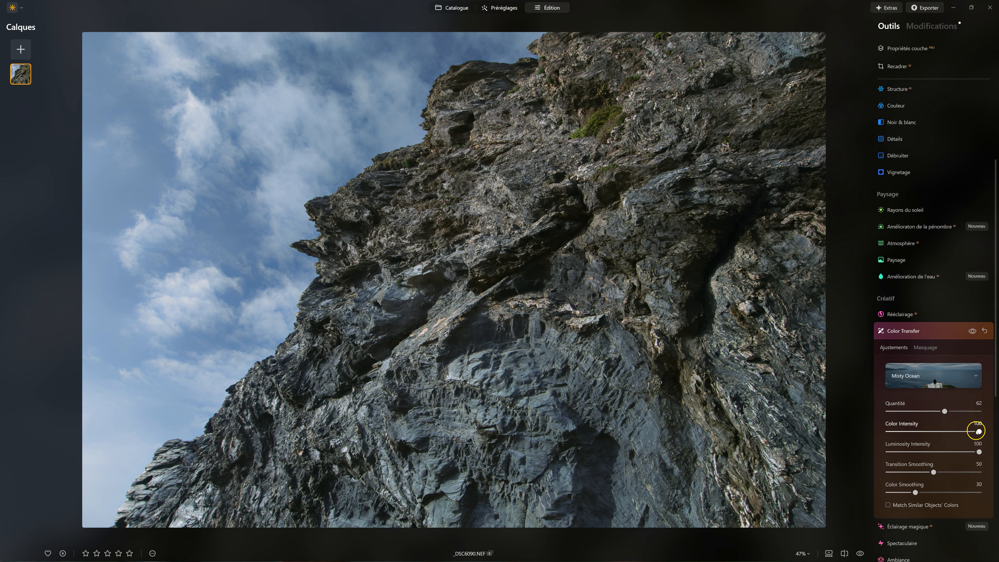
drag(978, 432, 917, 431)
Return to the catalogue and search the photos for "fleurs", showing the matching images.
click(451, 12)
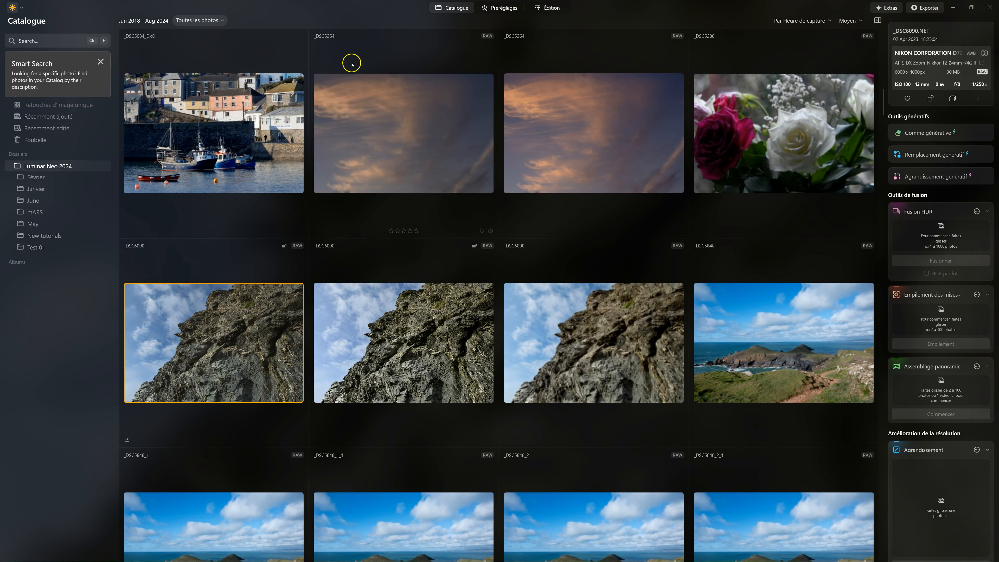
click(38, 41)
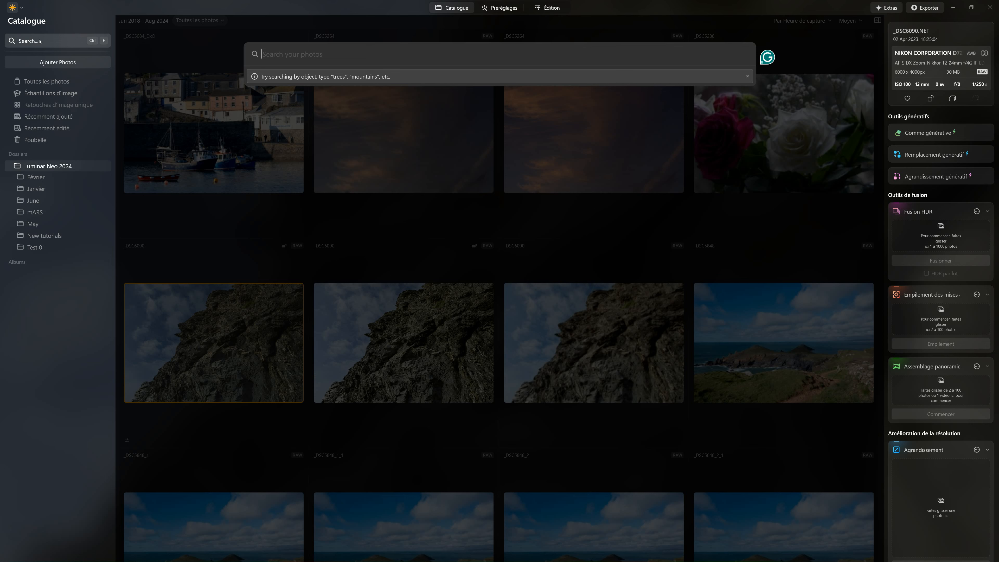
click(330, 68)
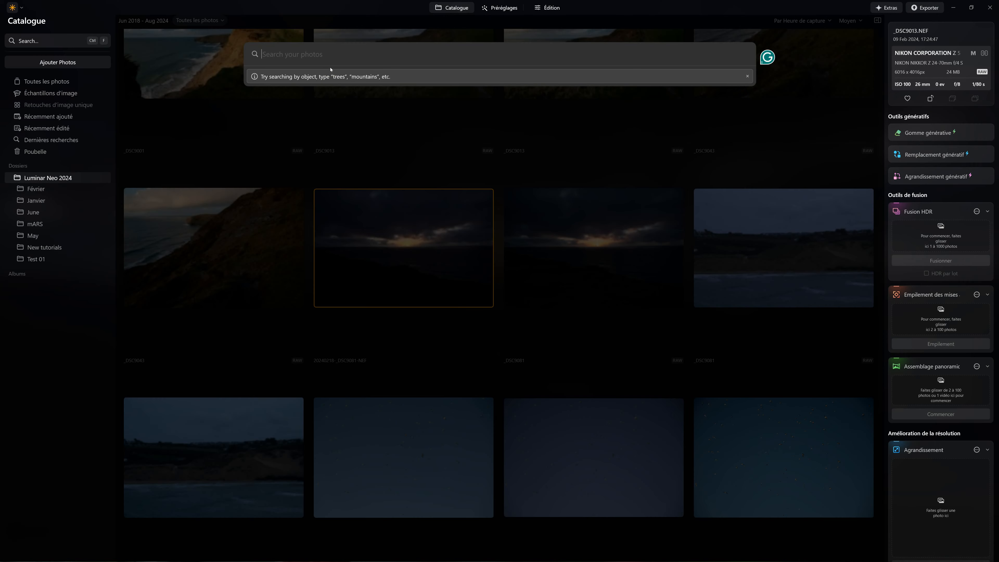
text(fleurs)
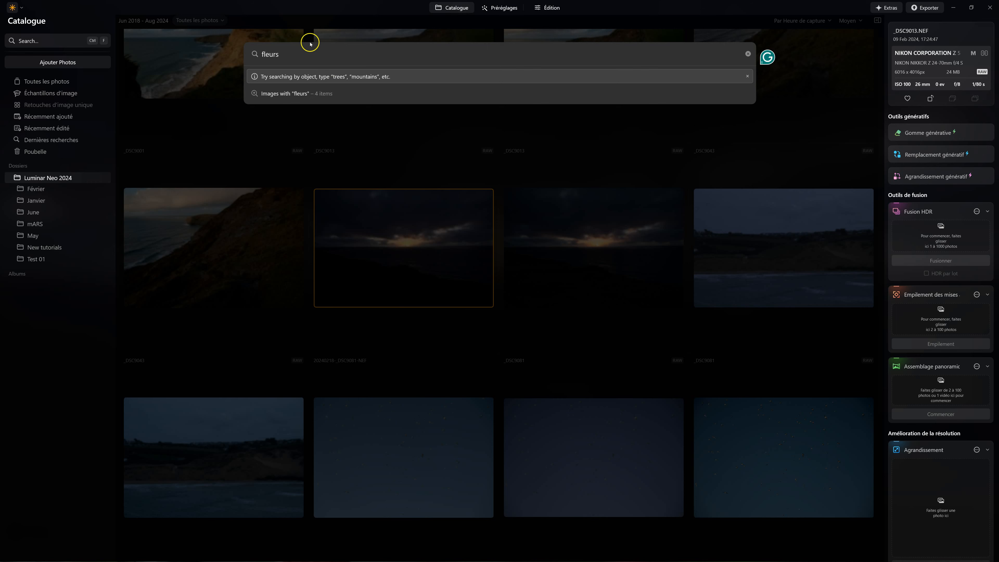
click(319, 95)
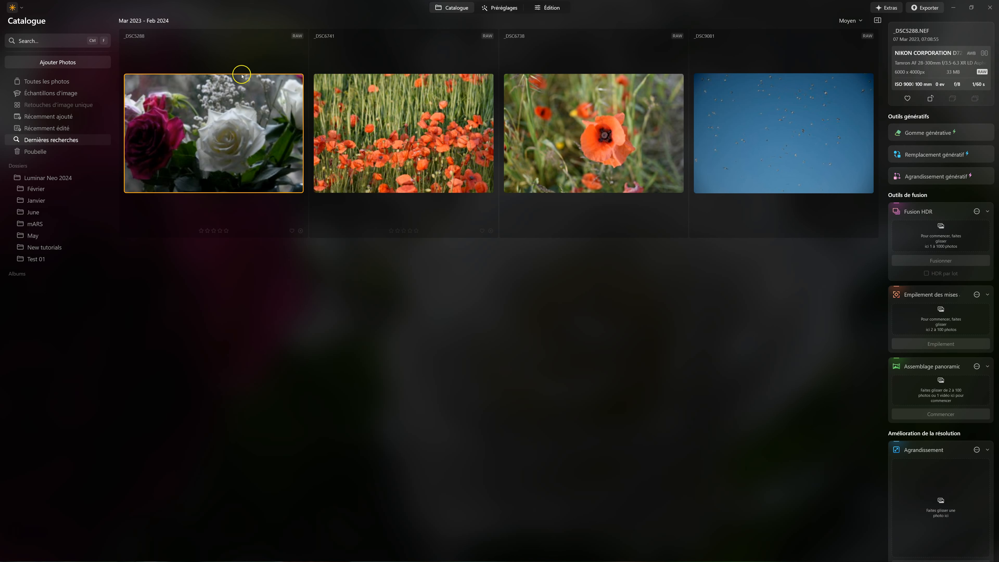
Search the catalogue for "mer" and show the matching images.
click(65, 45)
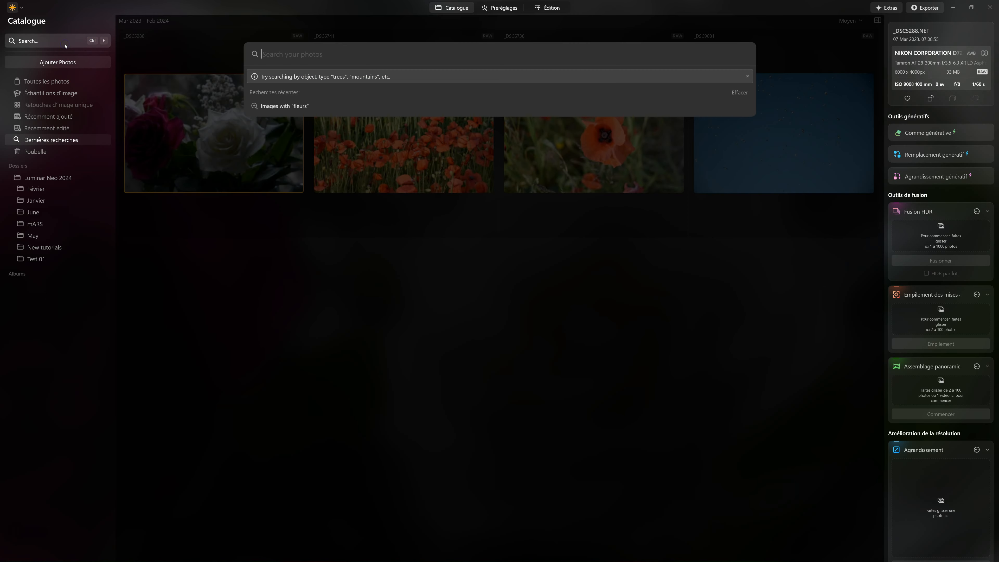
click(59, 65)
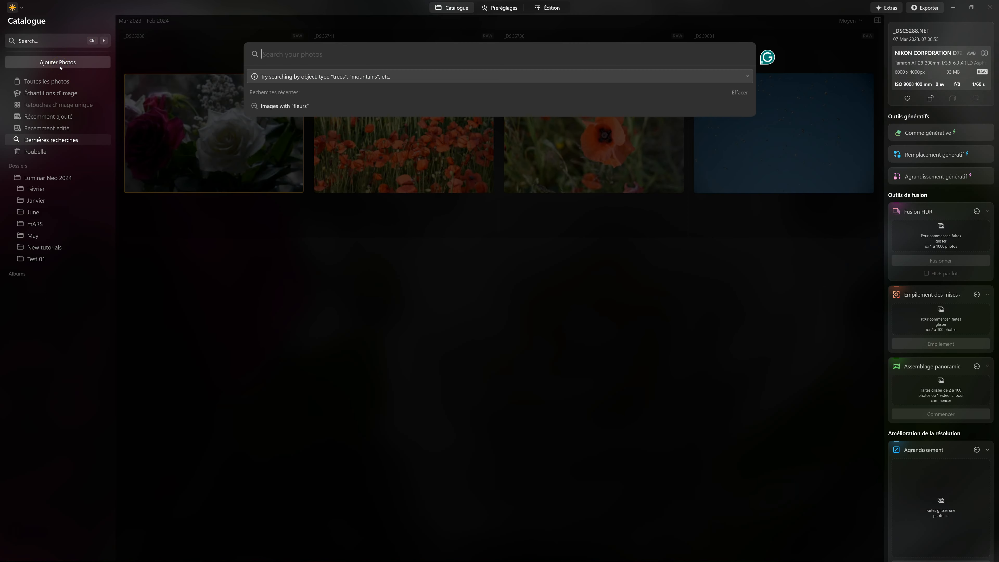
text(mer)
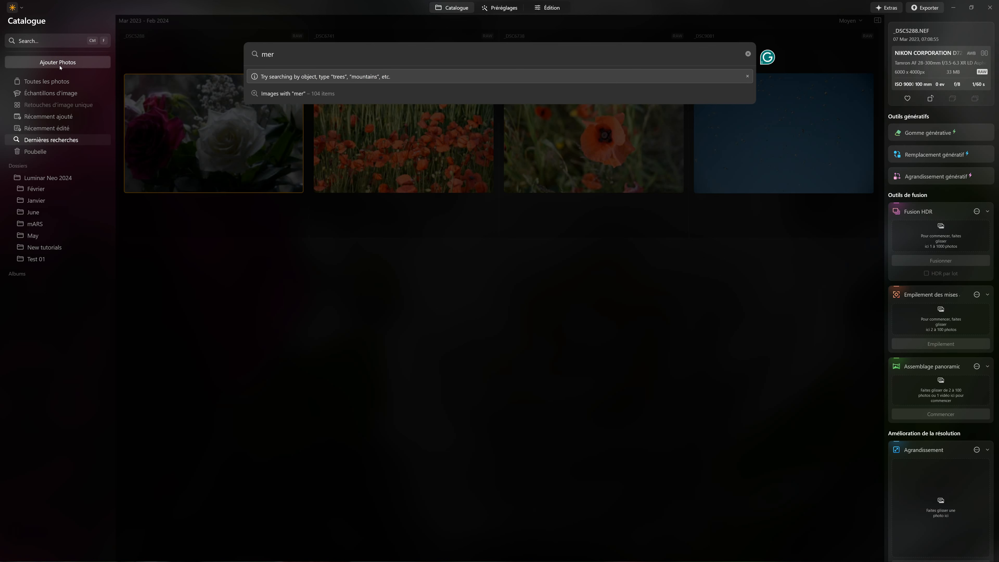
click(293, 94)
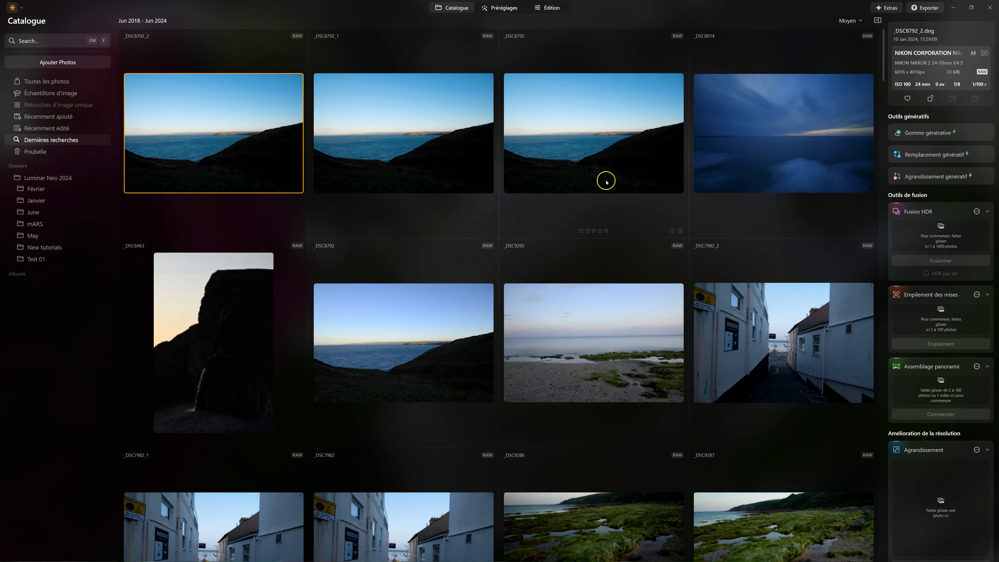
Look through the photos found for "mer" to examine how well they match the search term.
scroll(606, 181, down, 15)
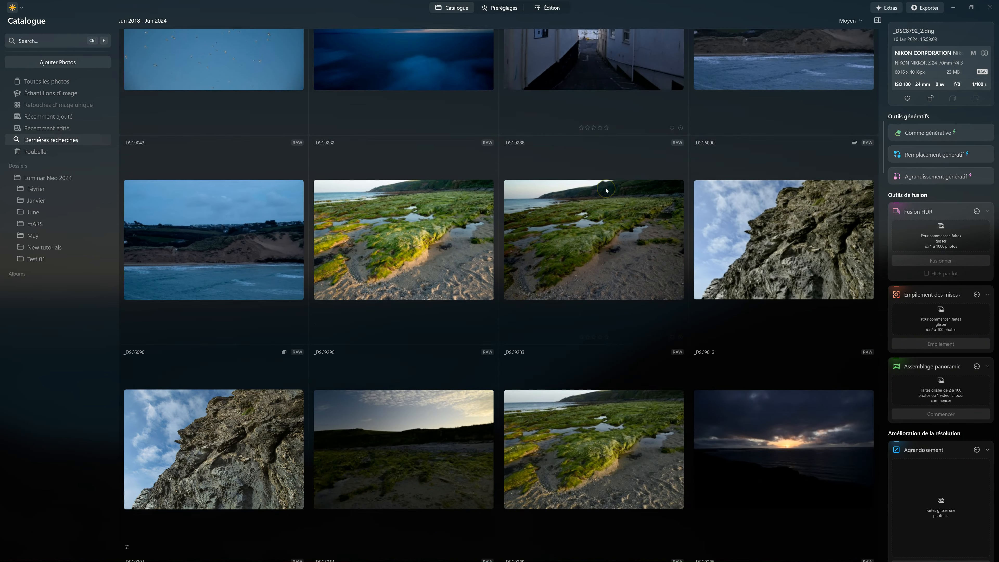
scroll(606, 190, down, 15)
scroll(605, 194, down, 10)
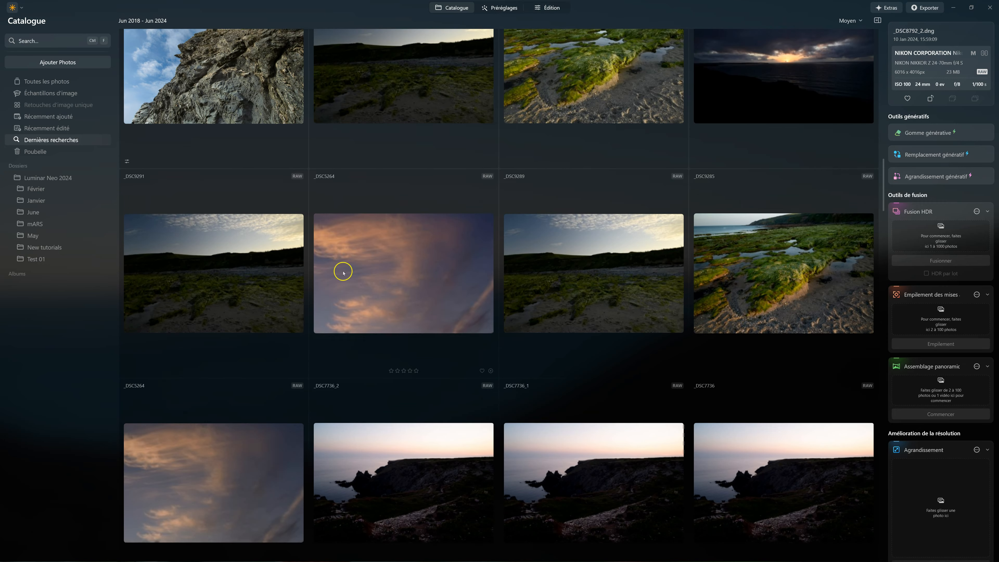
scroll(437, 290, down, 5)
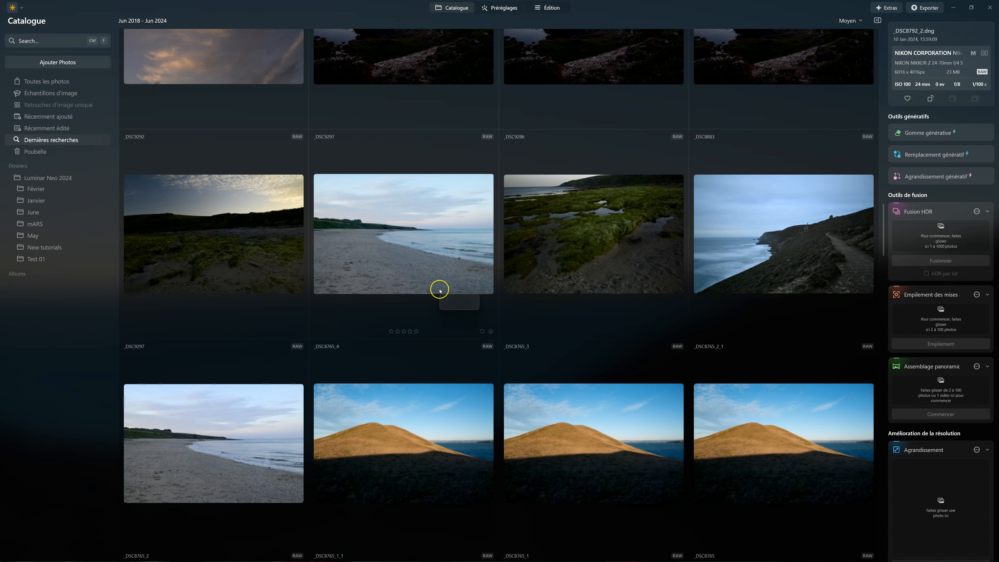
scroll(439, 291, down, 6)
scroll(440, 288, up, 10)
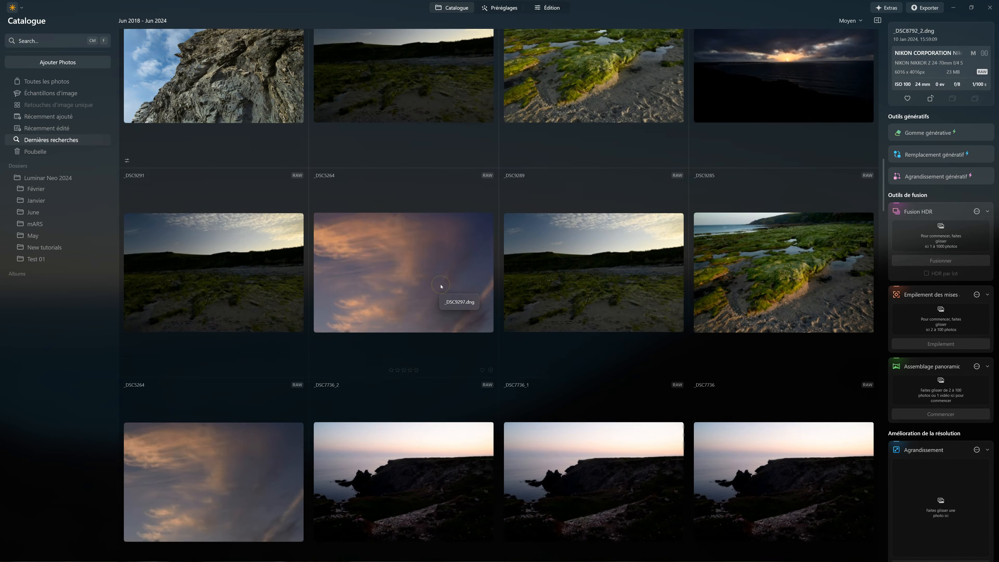
scroll(440, 285, up, 10)
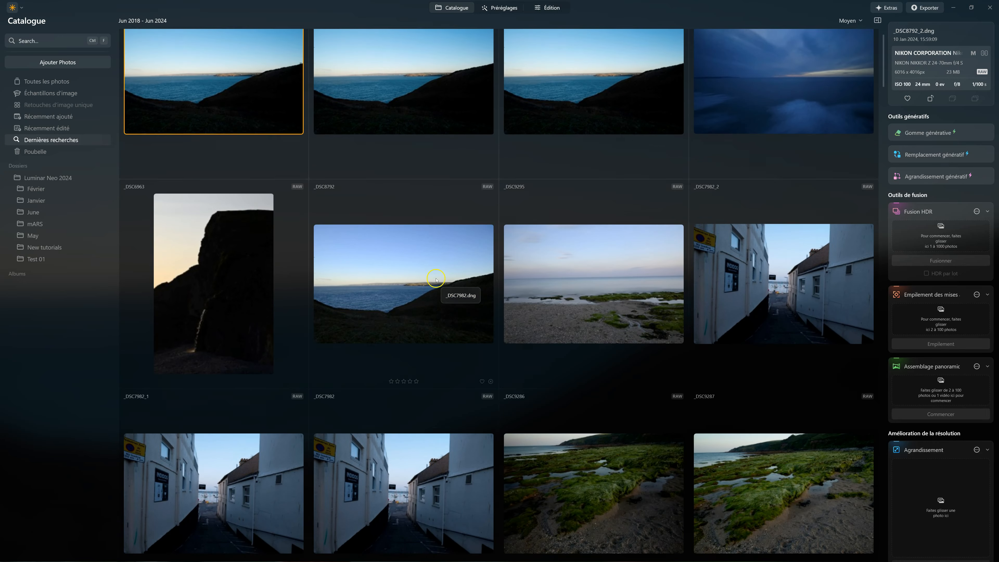
scroll(435, 280, up, 2)
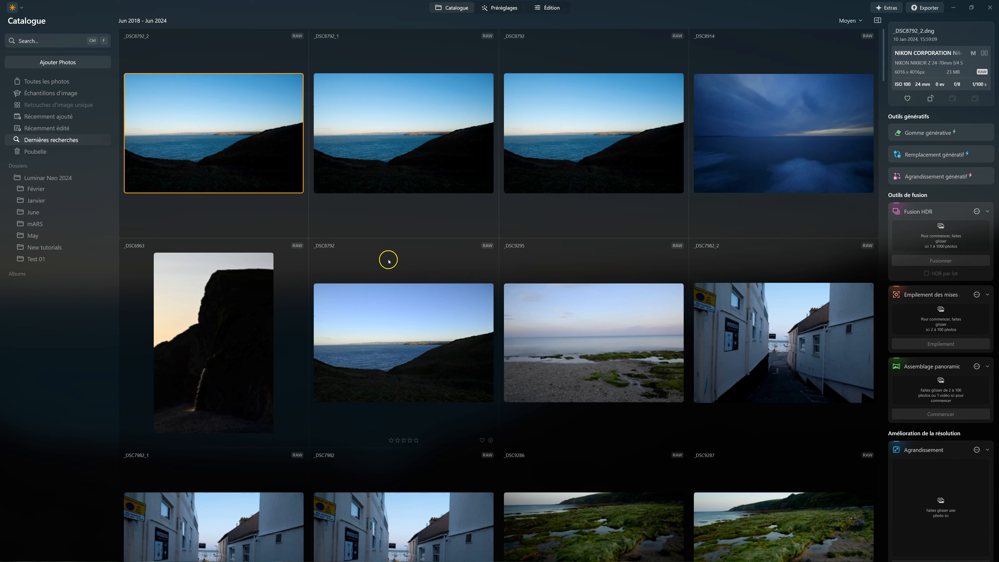